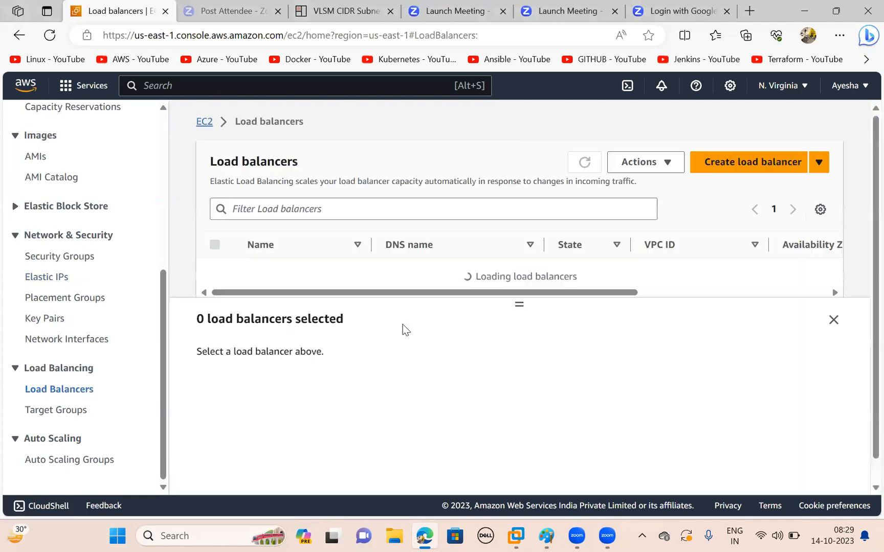
- Start creating a new load balancer of the Application Load Balancer type
left_click(750, 162)
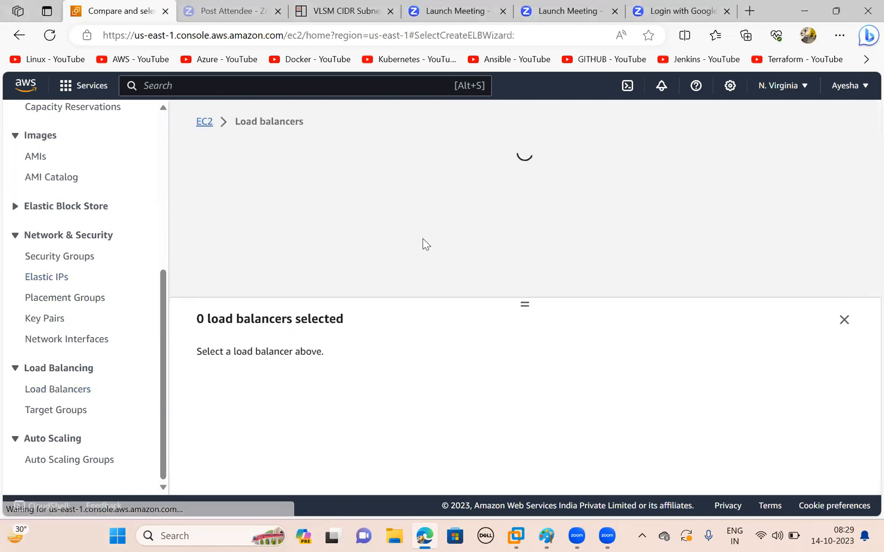
scroll(380, 299, "down", 4)
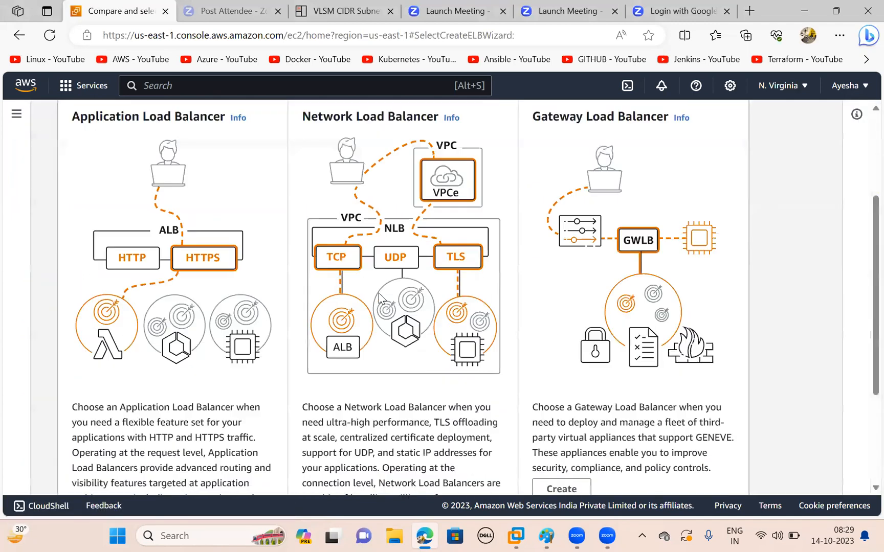
scroll(380, 299, "up", 3)
scroll(380, 299, "down", 3)
scroll(378, 292, "up", 3)
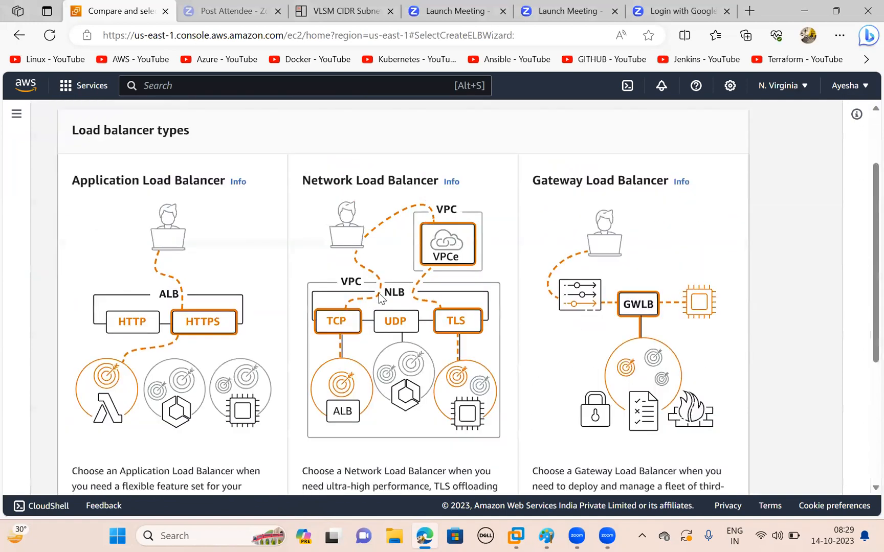
scroll(378, 292, "down", 3)
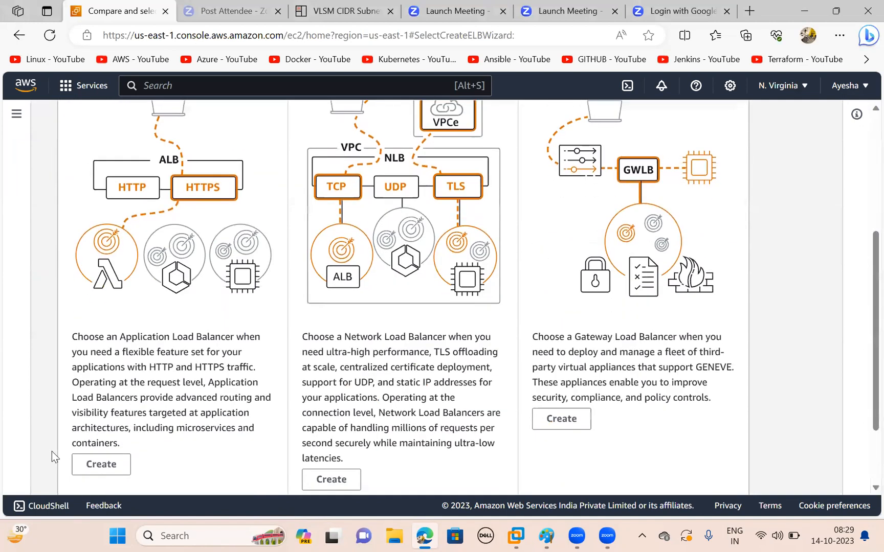
left_click(101, 465)
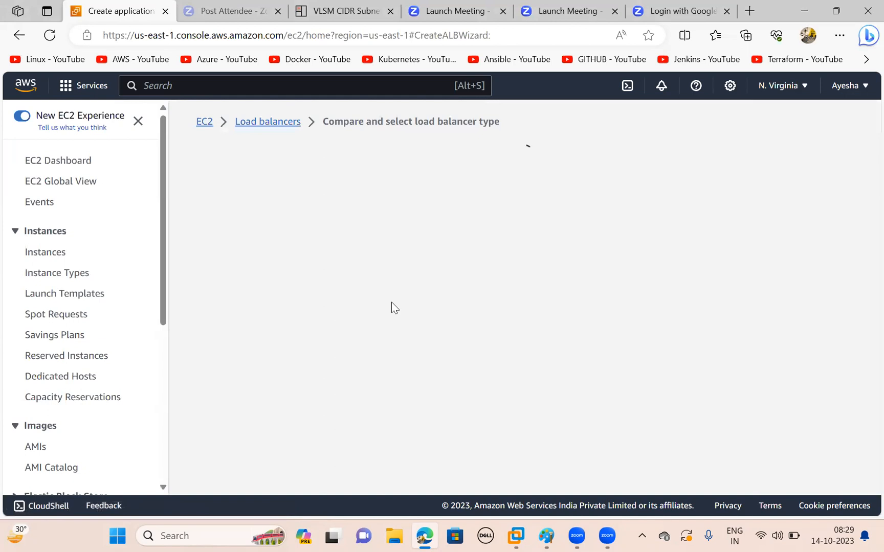
- Name the load balancer Rinfra-elb in the basic configuration
scroll(394, 307, "down", 1)
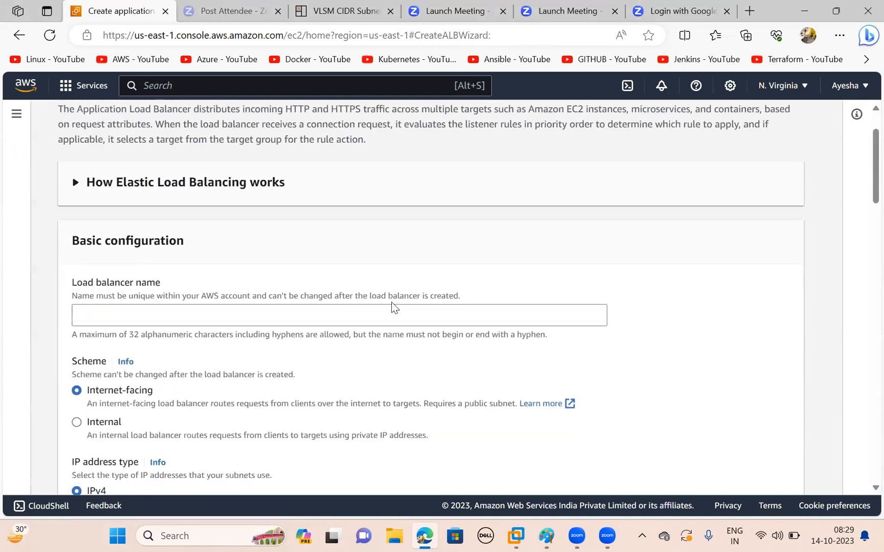
left_click(262, 319)
type("R")
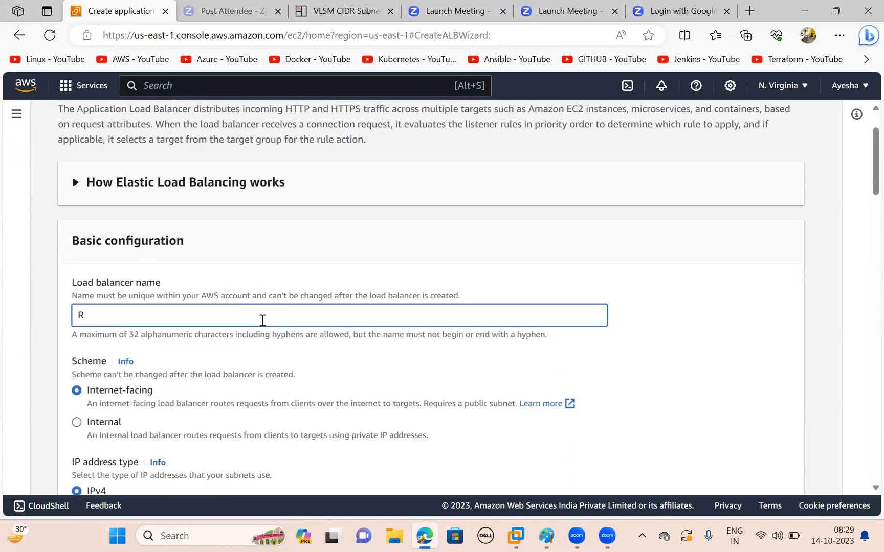
type("infra-elb")
- Choose the rinfra VPC (10.0.0.0/16) for the load balancer's network mapping
scroll(263, 322, "down", 2)
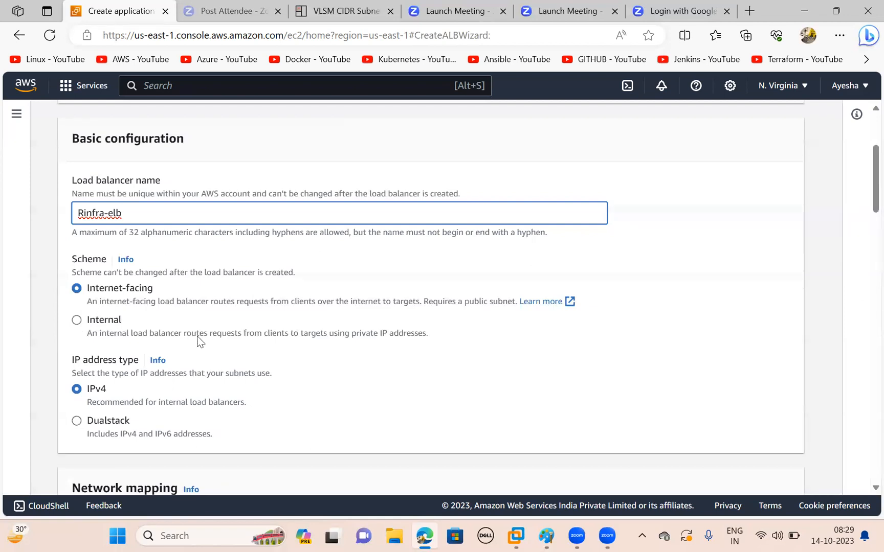
scroll(197, 341, "down", 1)
scroll(197, 336, "down", 5)
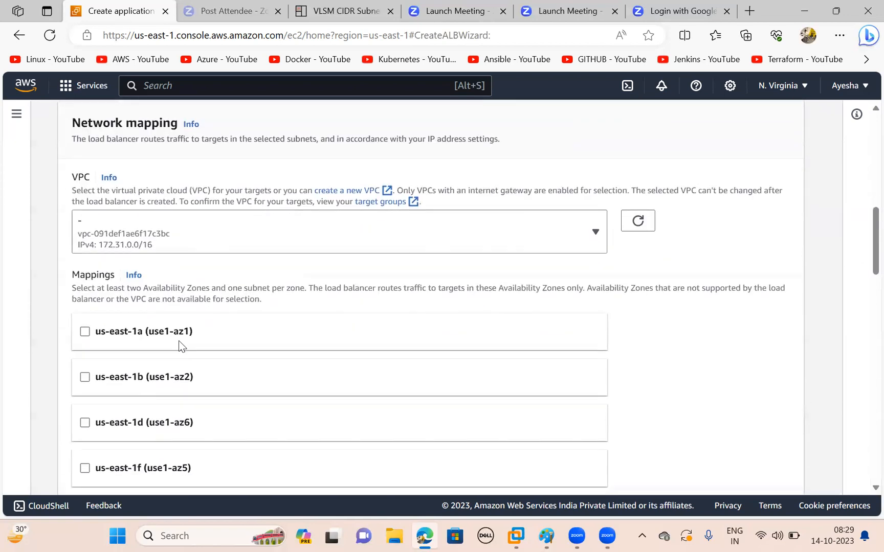
left_click(284, 230)
left_click(142, 355)
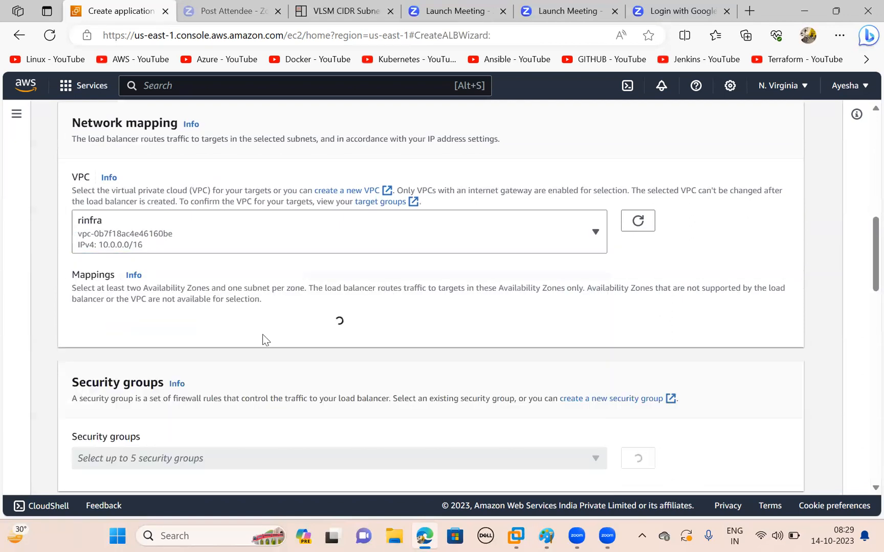
- Map the load balancer to the availability zones us-east-1b and us-east-1c
scroll(243, 326, "down", 1)
scroll(243, 326, "down", 1)
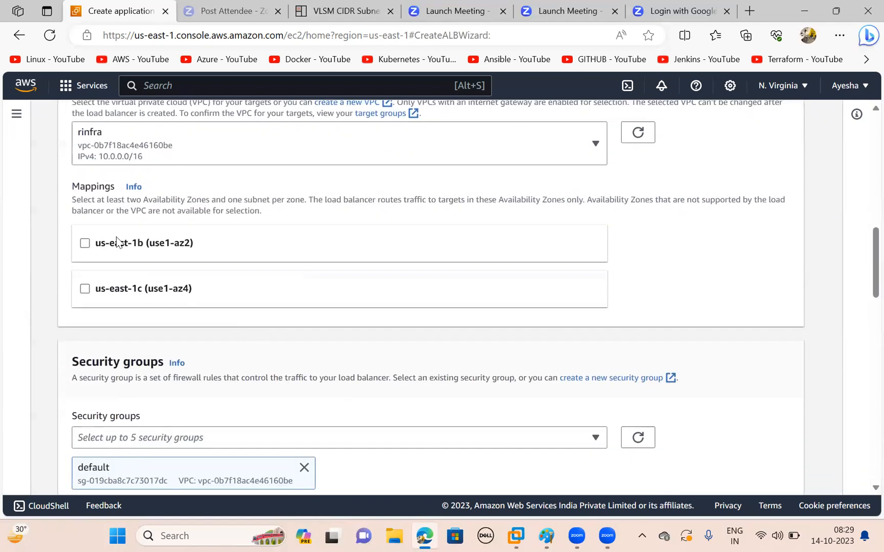
left_click(85, 243)
scroll(173, 253, "down", 1)
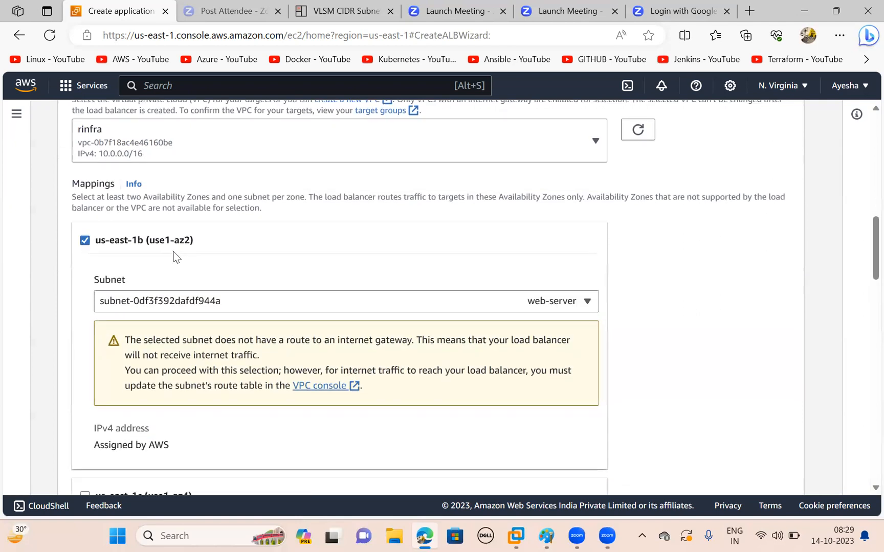
scroll(204, 251, "down", 1)
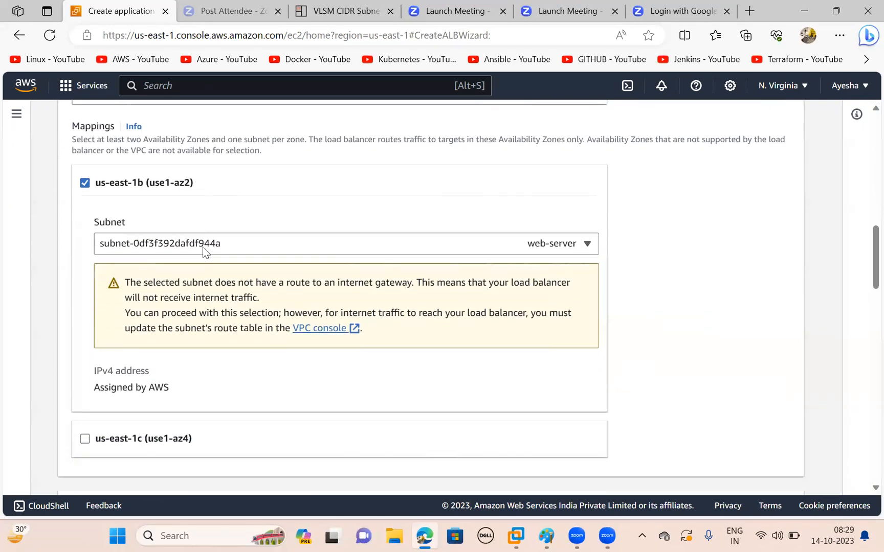
scroll(225, 279, "down", 1)
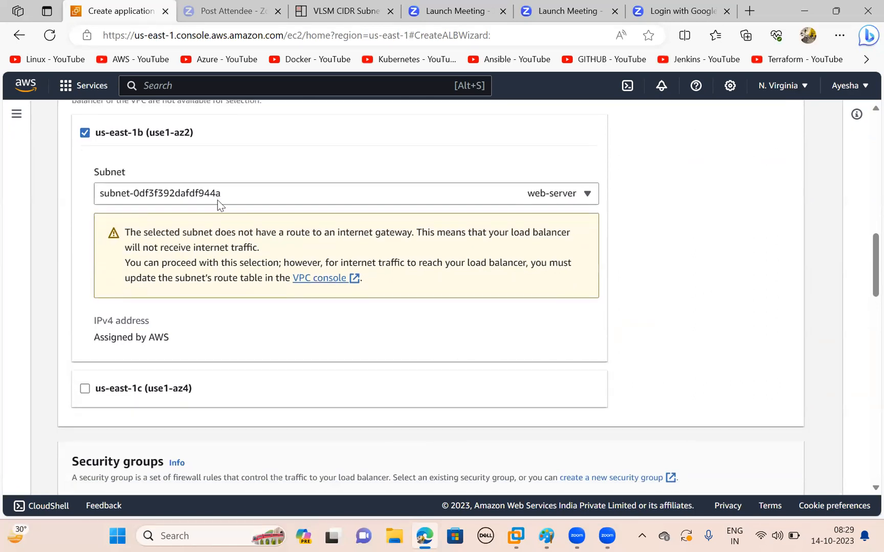
left_click(84, 392)
scroll(204, 397, "down", 8)
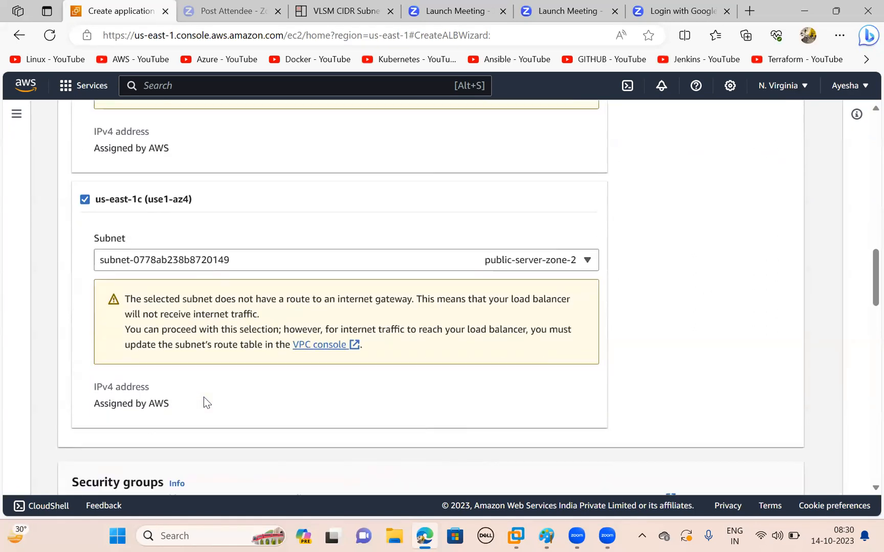
- Add the launch-wizard-6 security group to the load balancer alongside the default group
scroll(204, 397, "down", 1)
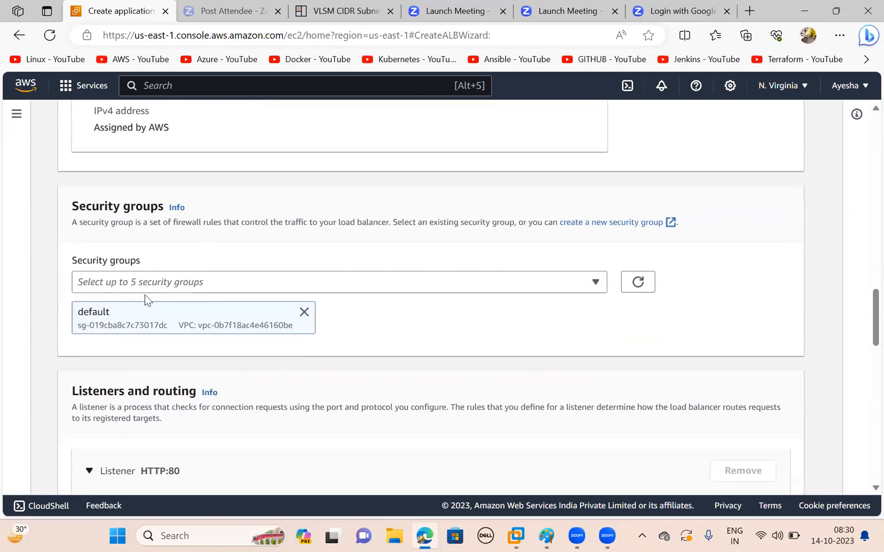
scroll(410, 353, "down", 3)
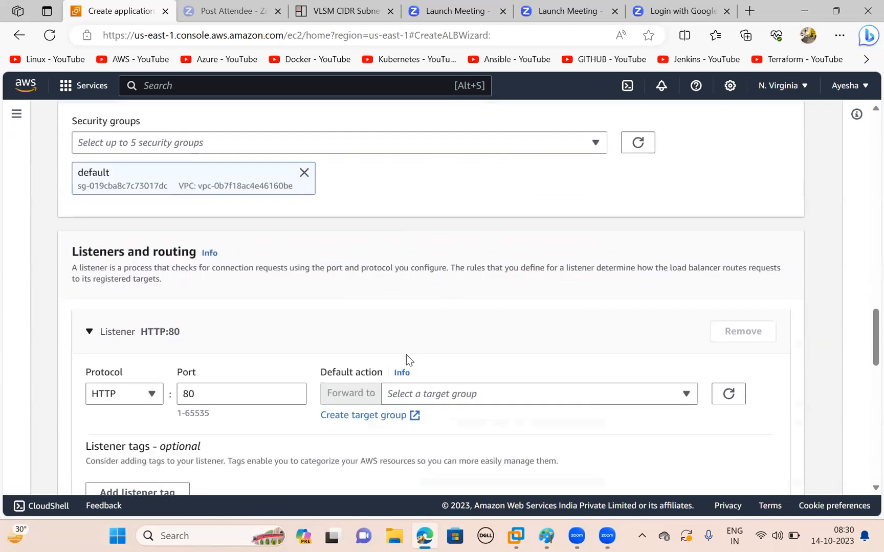
scroll(358, 348, "up", 1)
scroll(314, 233, "up", 2)
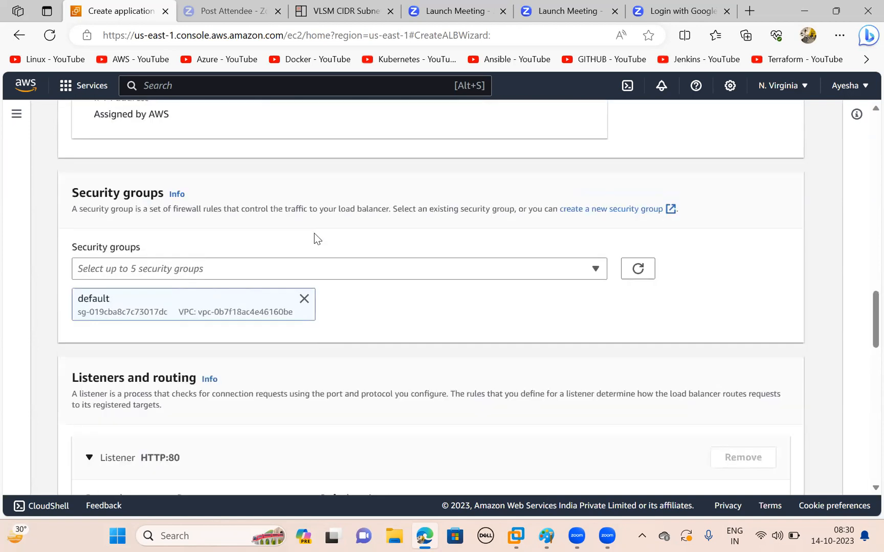
scroll(314, 233, "up", 1)
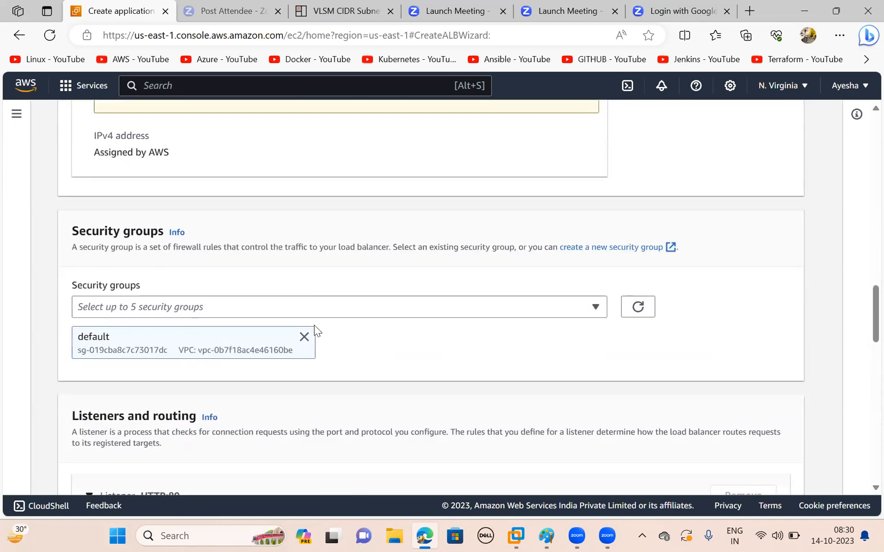
left_click(362, 313)
left_click(124, 397)
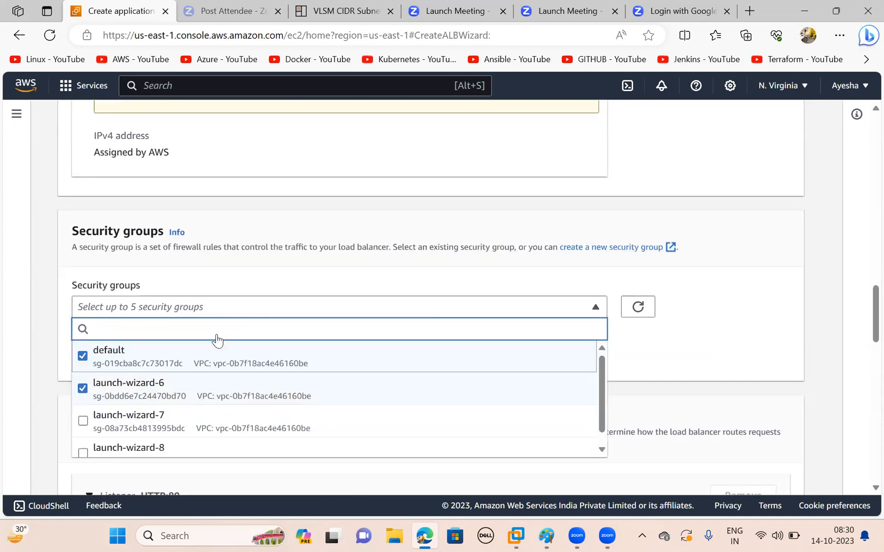
left_click(699, 358)
- Start creating a new target group for the HTTP:80 listener's default action
scroll(700, 358, "down", 5)
scroll(699, 353, "up", 1)
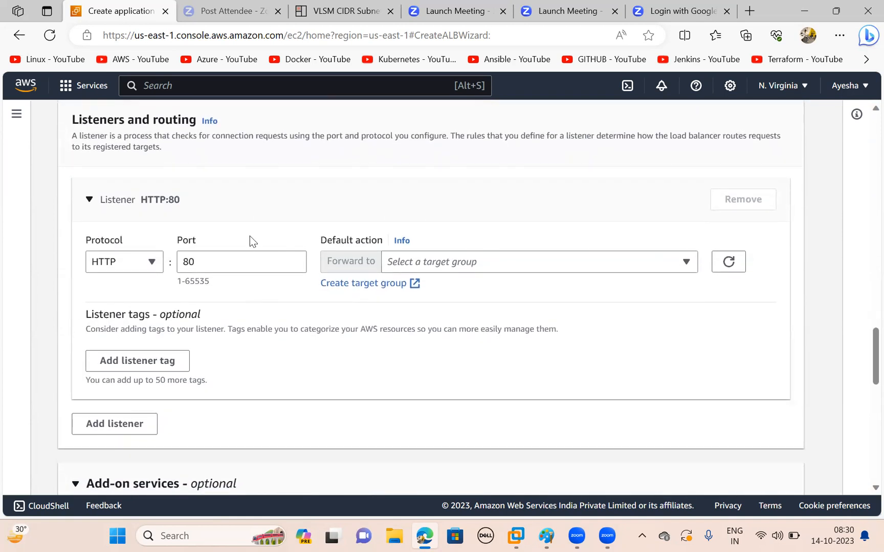
scroll(250, 241, "up", 1)
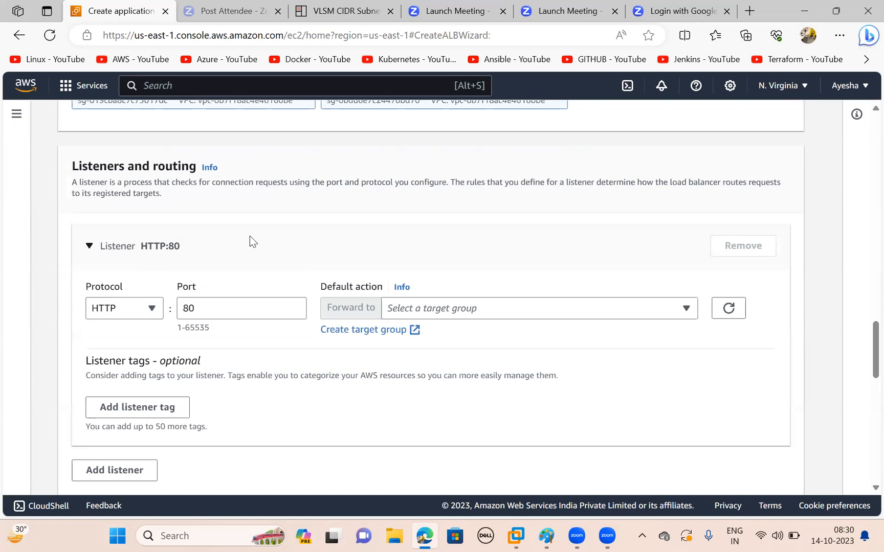
left_click(470, 313)
left_click(743, 332)
left_click(384, 330)
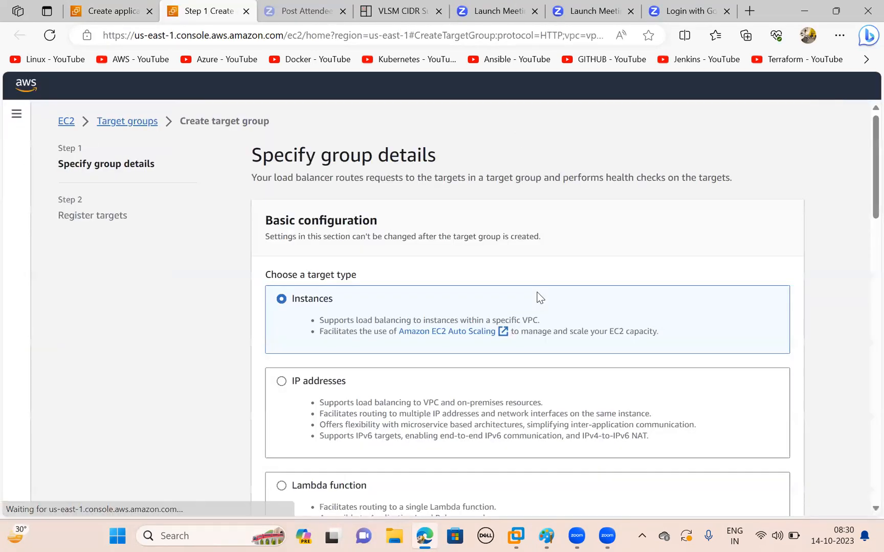
- Name the new instance-based target group rinfragroup
scroll(409, 401, "down", 3)
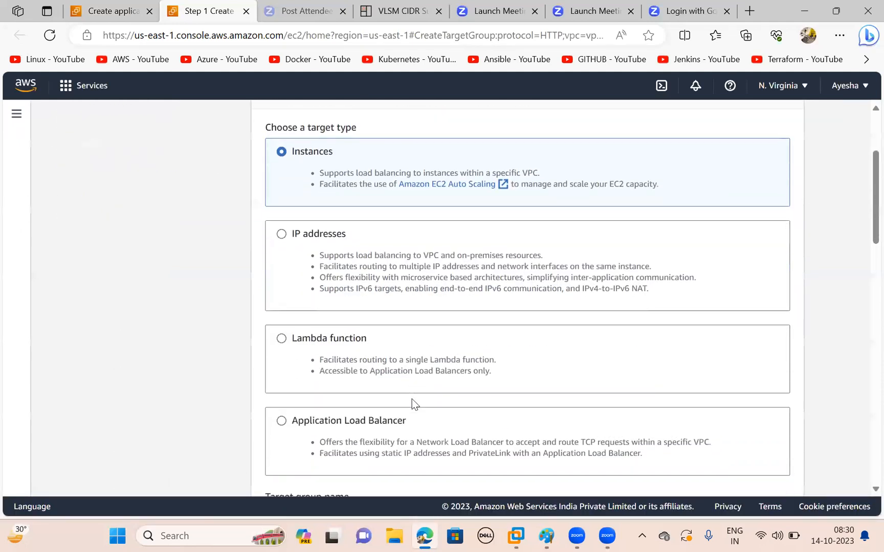
scroll(412, 399, "down", 6)
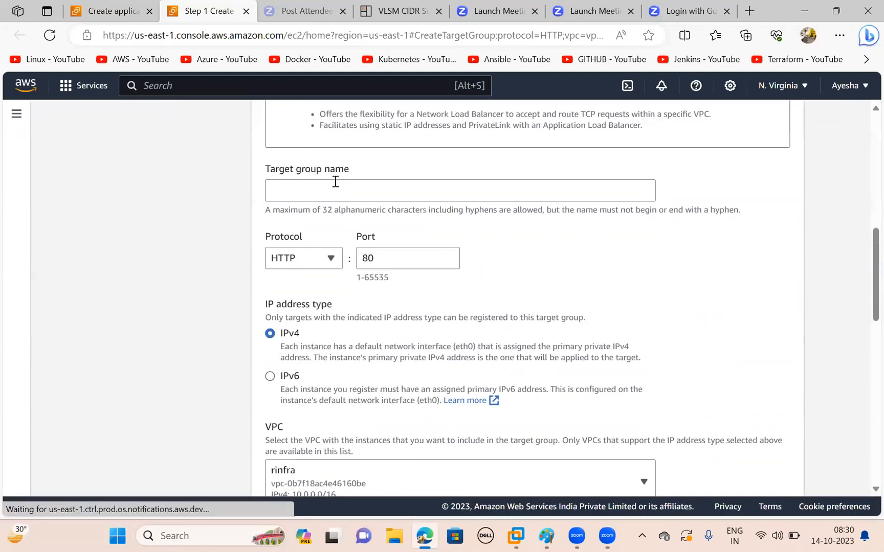
left_click(335, 182)
type("rinfragroup")
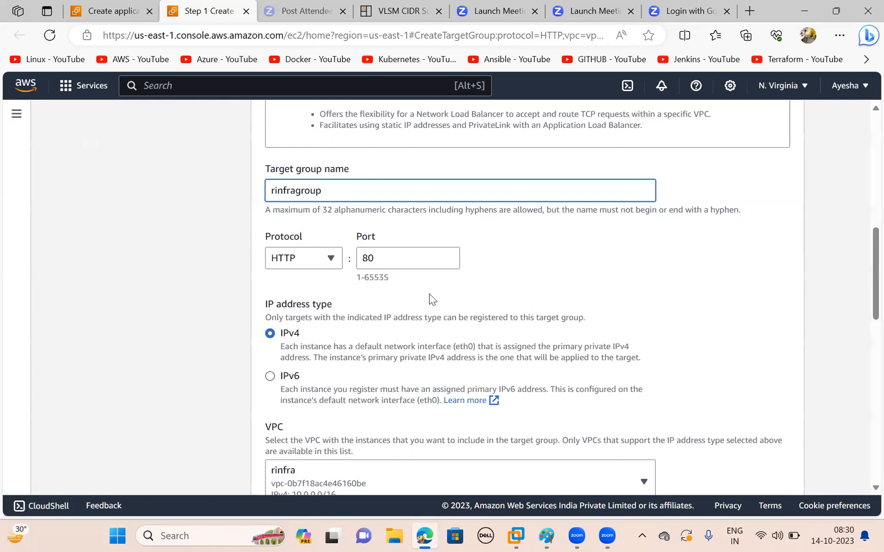
- Set the target group's health check path to /index.html and continue to registering targets
scroll(430, 298, "down", 7)
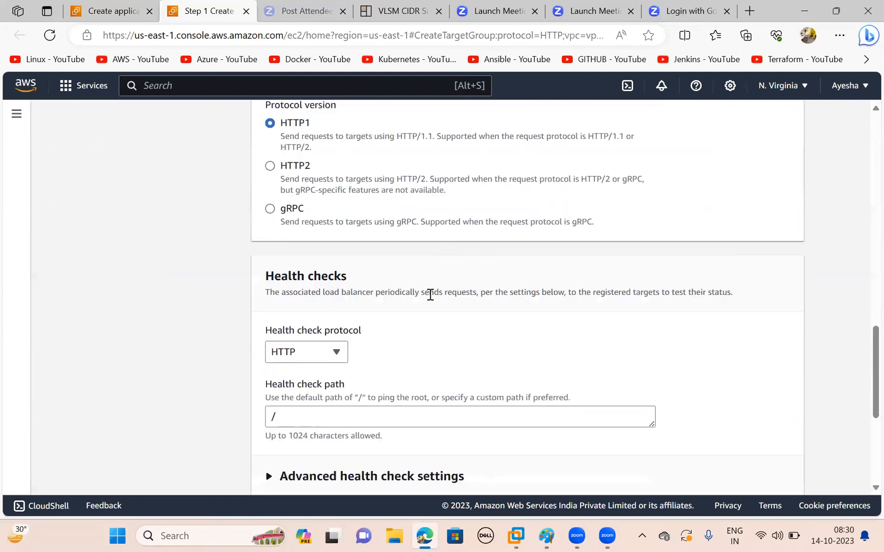
scroll(429, 294, "down", 3)
left_click(360, 247)
type("index")
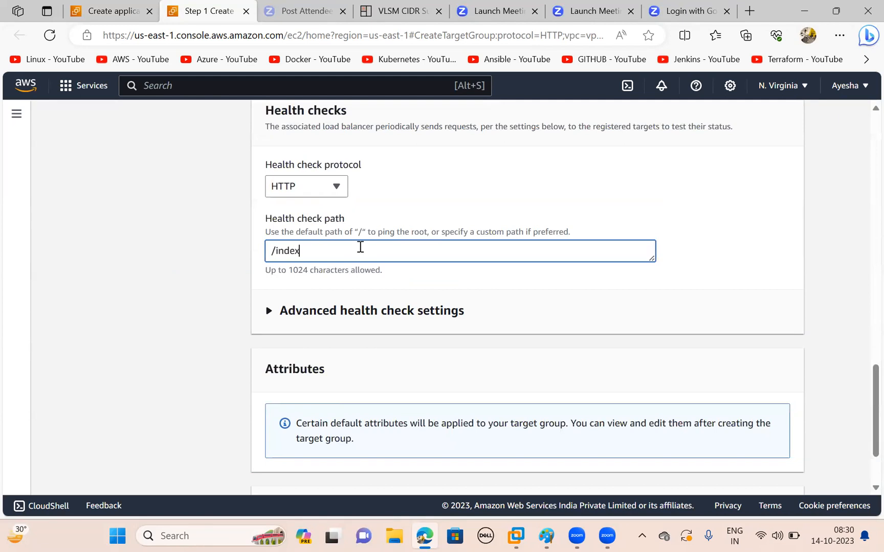
type(".html")
scroll(360, 247, "down", 2)
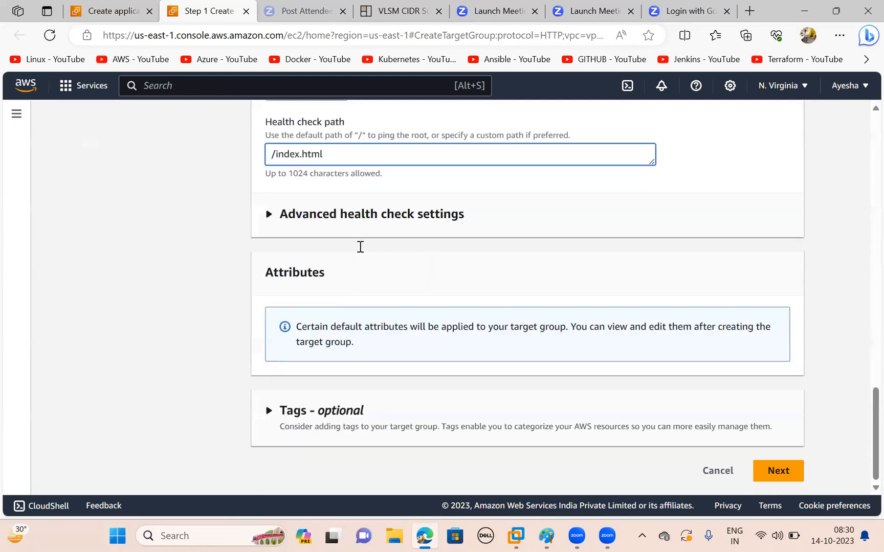
left_click(763, 461)
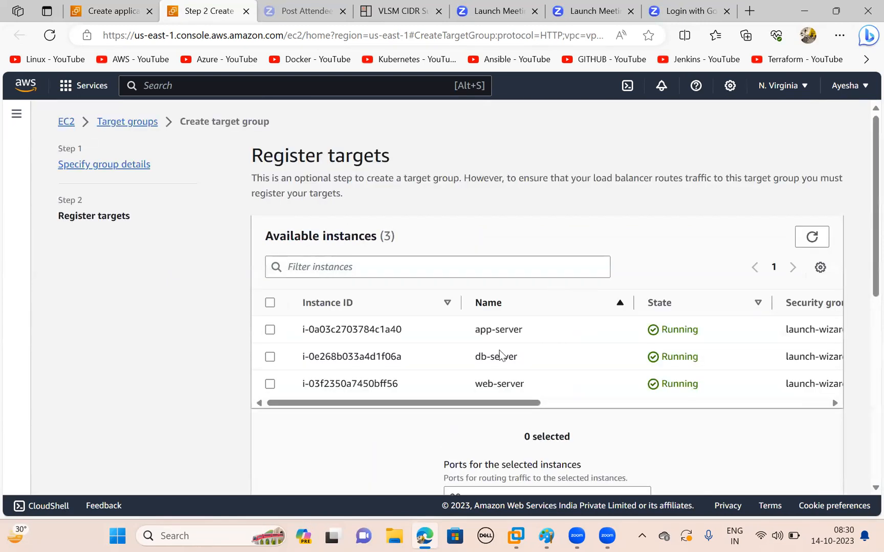
- Include the web-server instance as a pending target on port 80 and create the target group
left_click(271, 384)
scroll(444, 397, "down", 3)
scroll(611, 411, "down", 2)
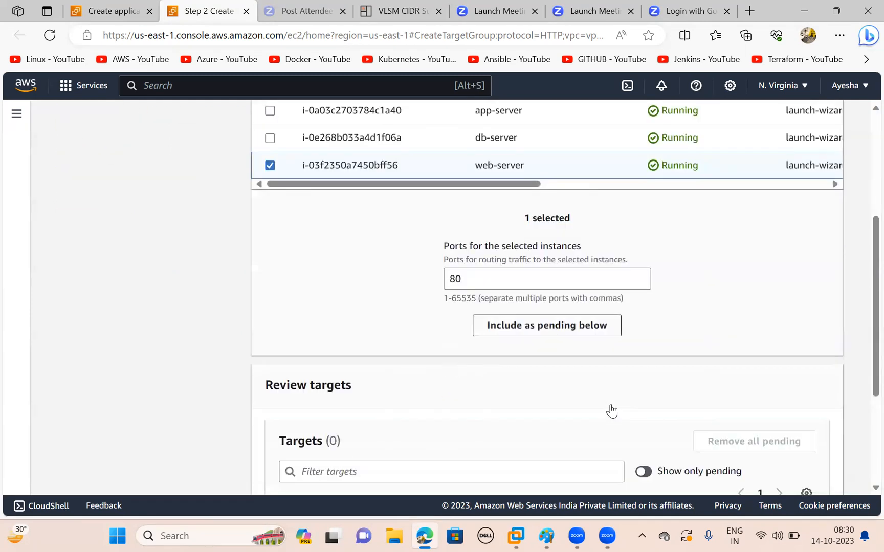
scroll(611, 411, "down", 2)
left_click(506, 190)
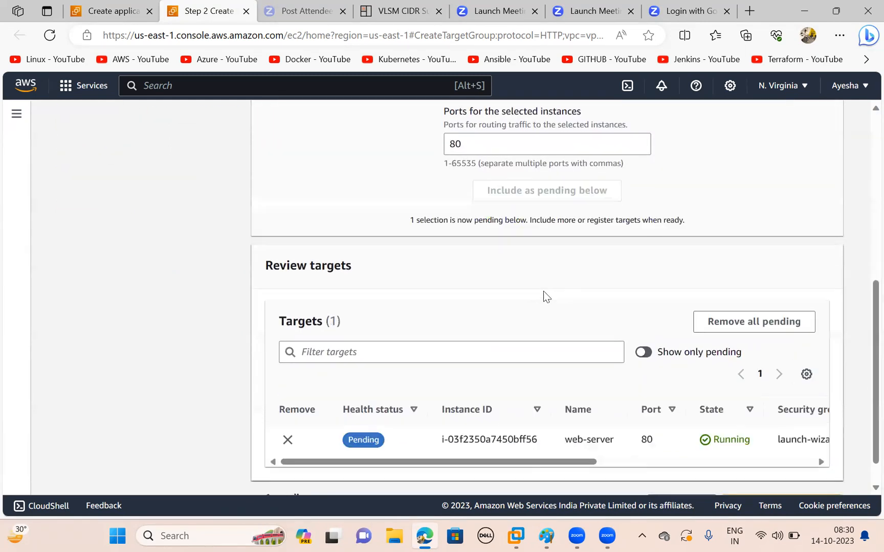
scroll(543, 291, "down", 1)
left_click(757, 463)
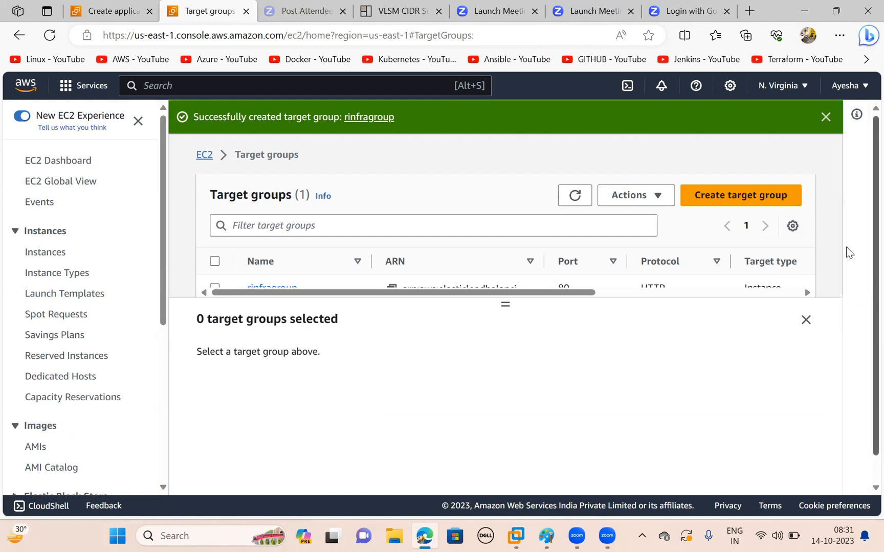
- Refresh the target groups list and return to the Application Load Balancer creation form
scroll(468, 255, "down", 1)
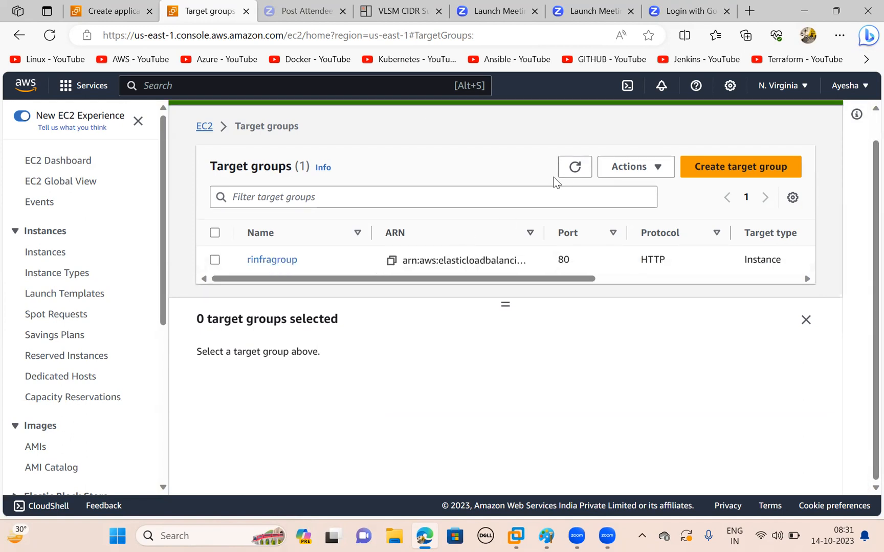
left_click(576, 174)
left_click(88, 8)
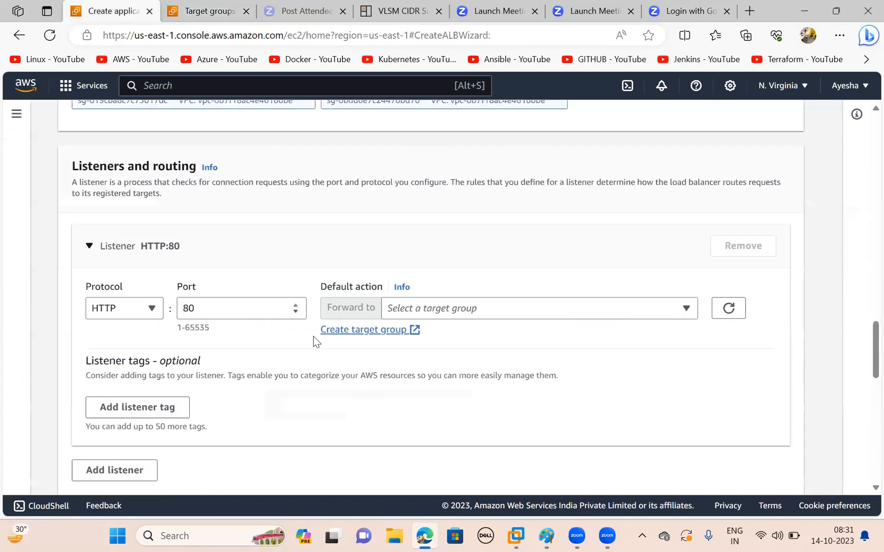
- Refresh the available target groups and set the HTTP:80 listener to forward to rinfragroup
left_click(735, 316)
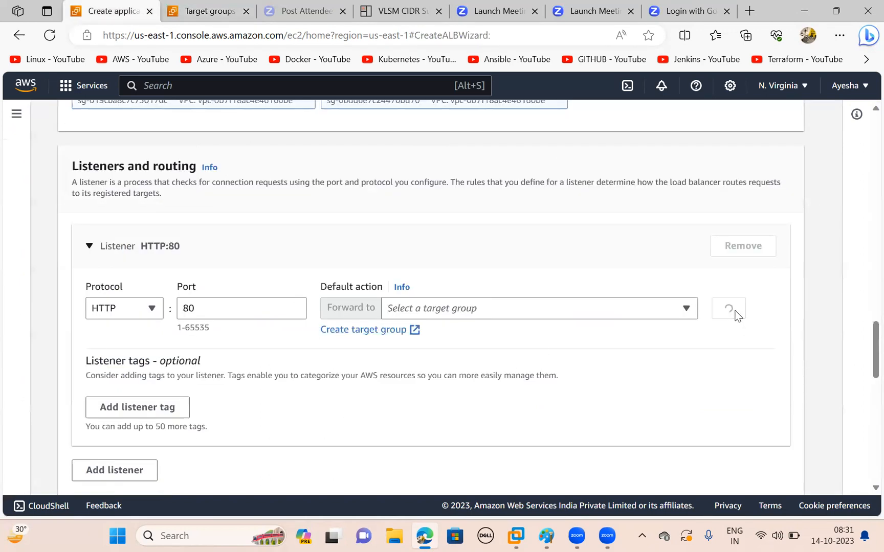
left_click(735, 316)
left_click(735, 316)
left_click(601, 313)
left_click(457, 361)
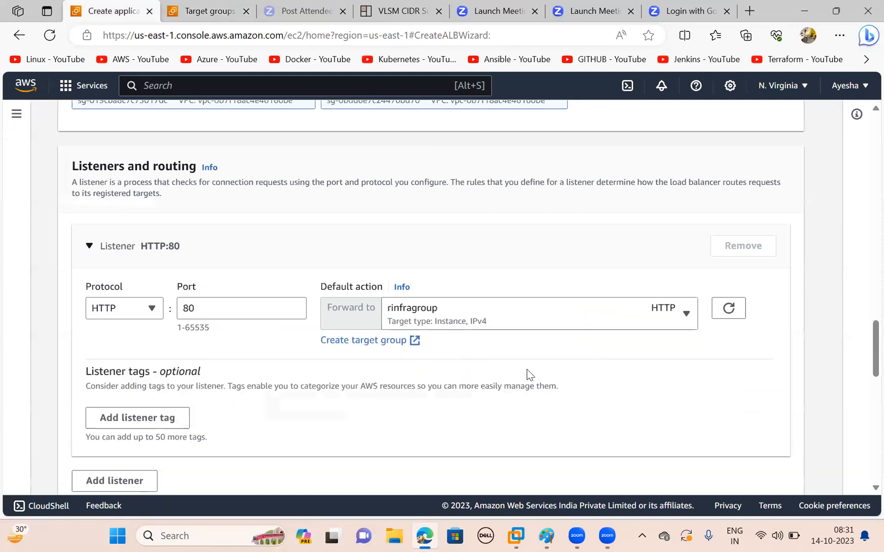
- Create the Rinfra-elb load balancer with the configured settings and view it in the load balancers list
scroll(522, 375, "down", 1)
scroll(323, 369, "down", 7)
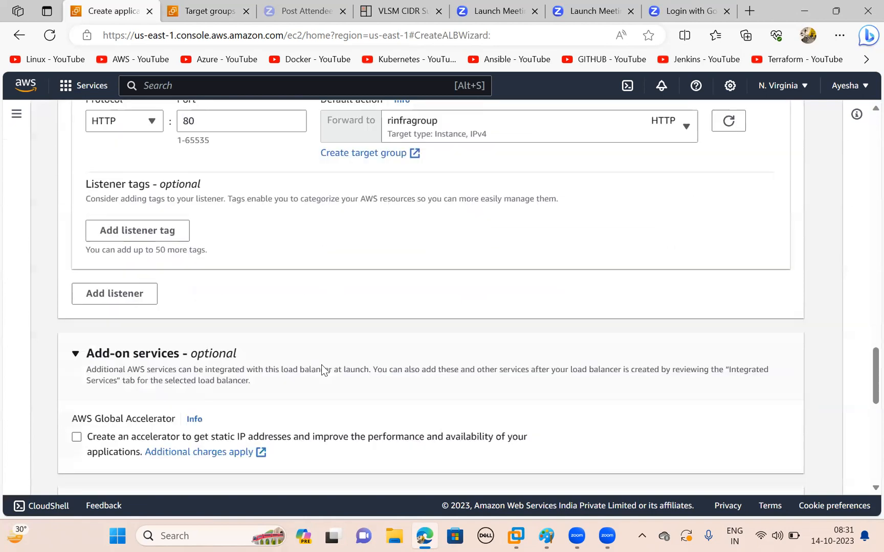
scroll(322, 369, "down", 3)
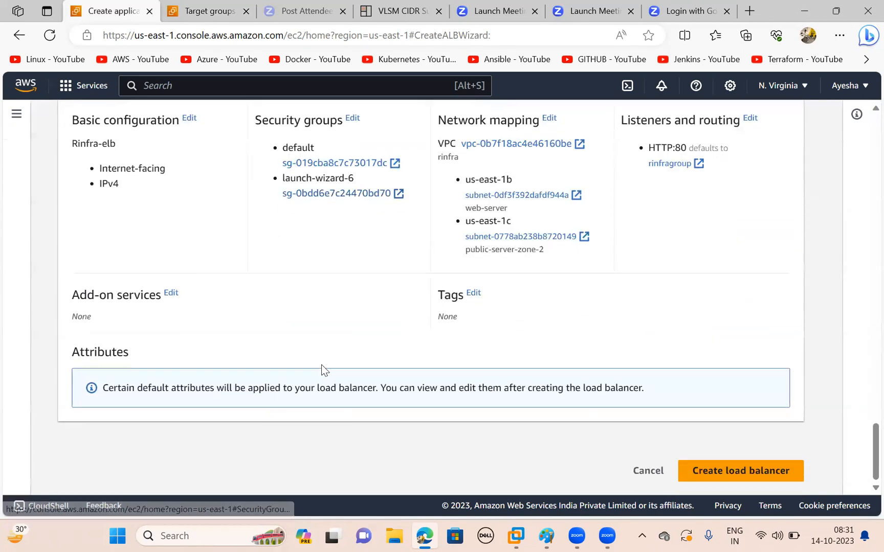
left_click(736, 468)
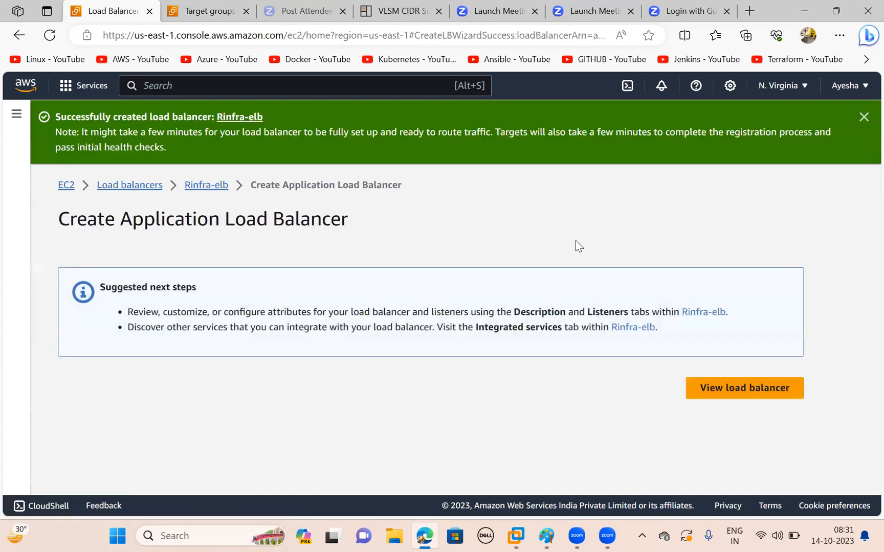
left_click(721, 390)
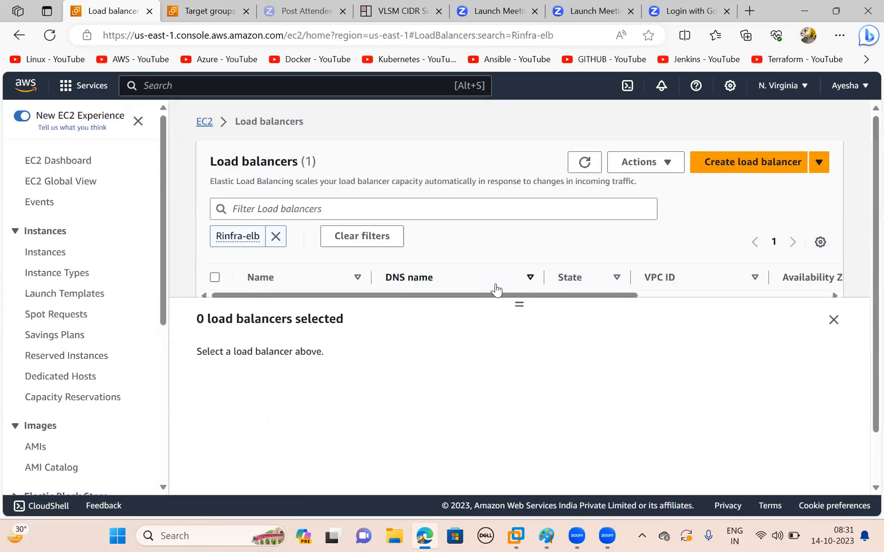
- Refresh the load balancers list and check the provisioning state of Rinfra-elb
left_click(585, 164)
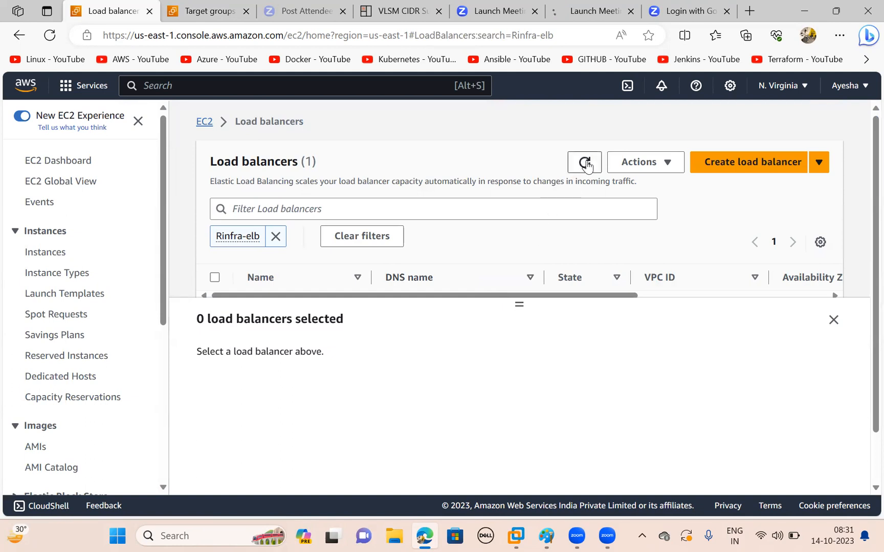
left_click(586, 164)
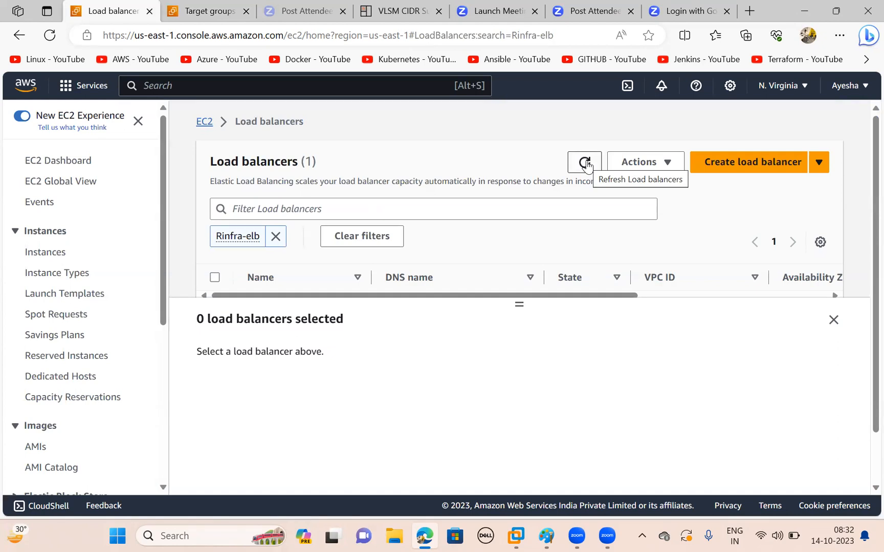
left_click(587, 163)
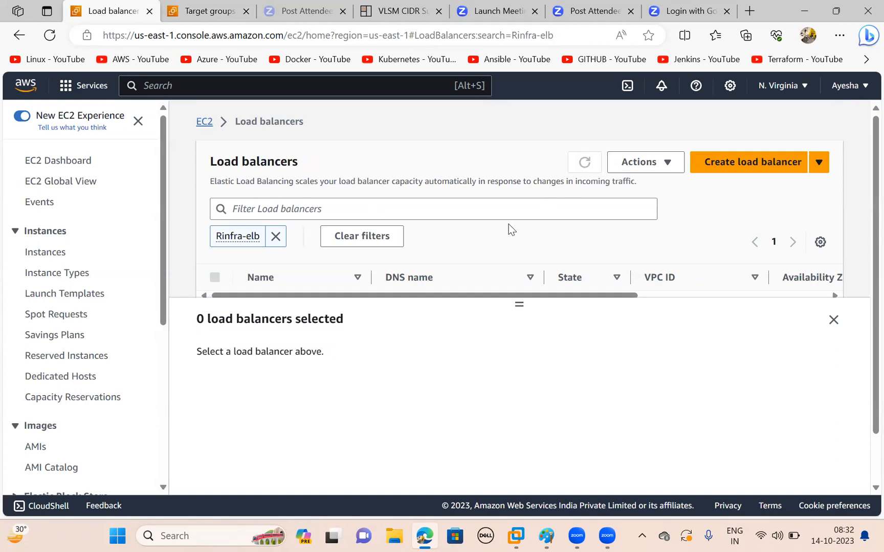
scroll(509, 223, "down", 1)
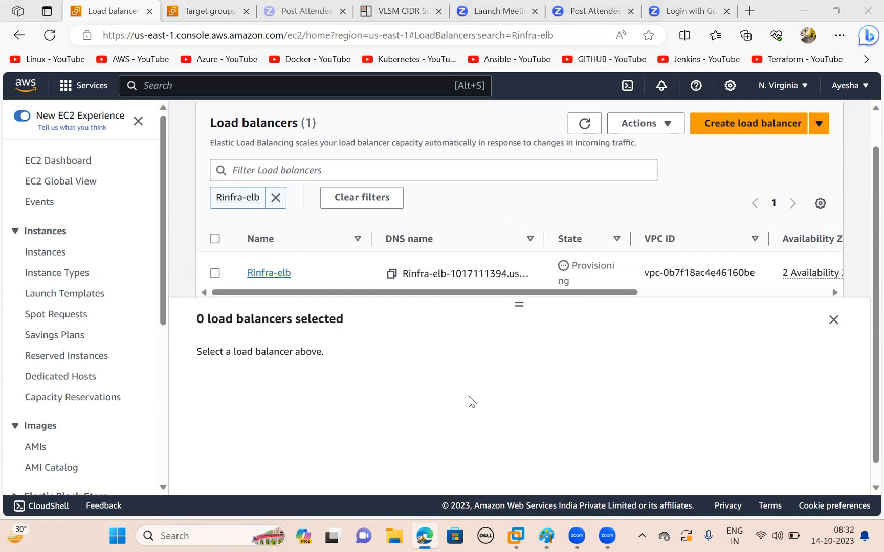
- Review the network diagram in Paint, return to the load balancers list in the browser and refresh it
left_click(545, 536)
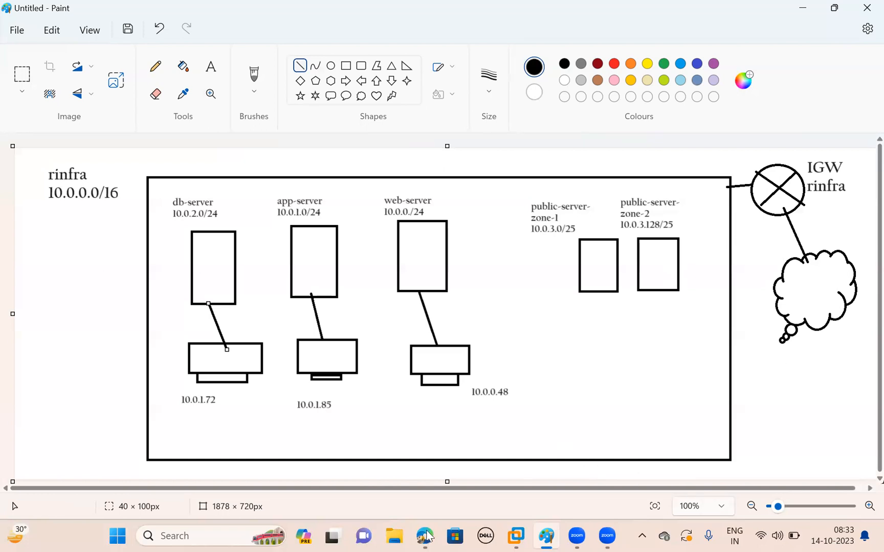
mouse_move(426, 535)
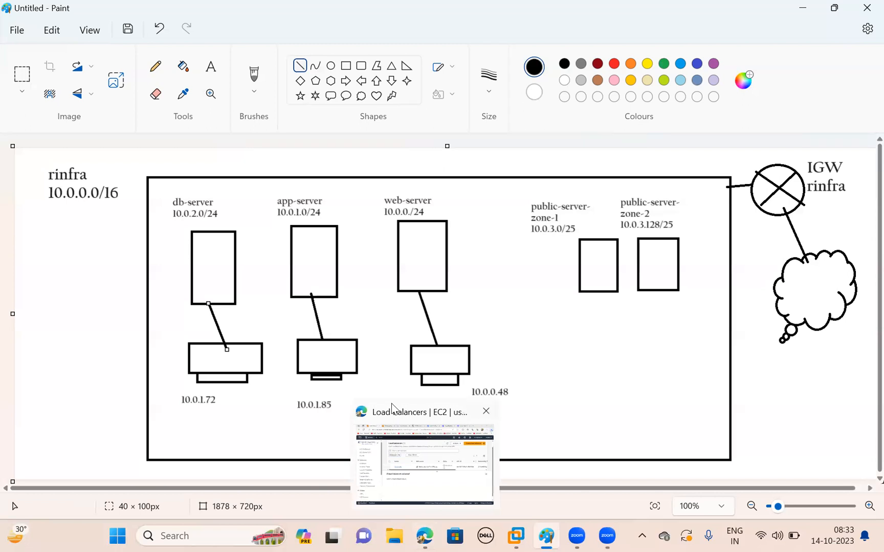
left_click(415, 442)
left_click(585, 127)
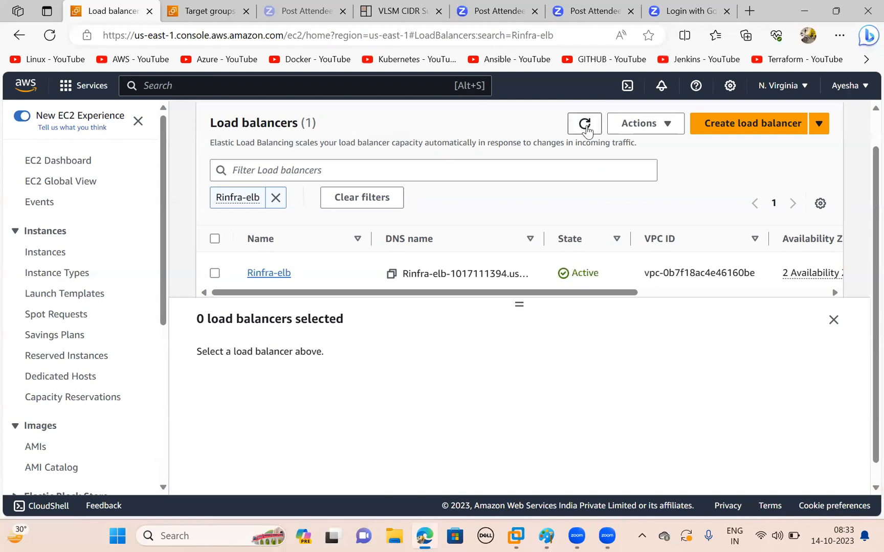
- Open the details of Rinfra-elb and examine its status, availability zones and DNS name
left_click(269, 274)
scroll(456, 391, "down", 1)
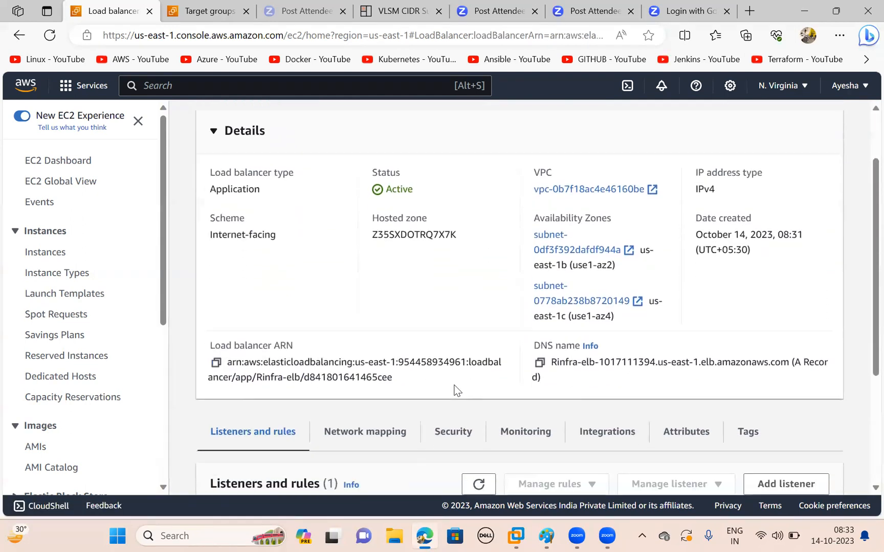
scroll(456, 391, "down", 1)
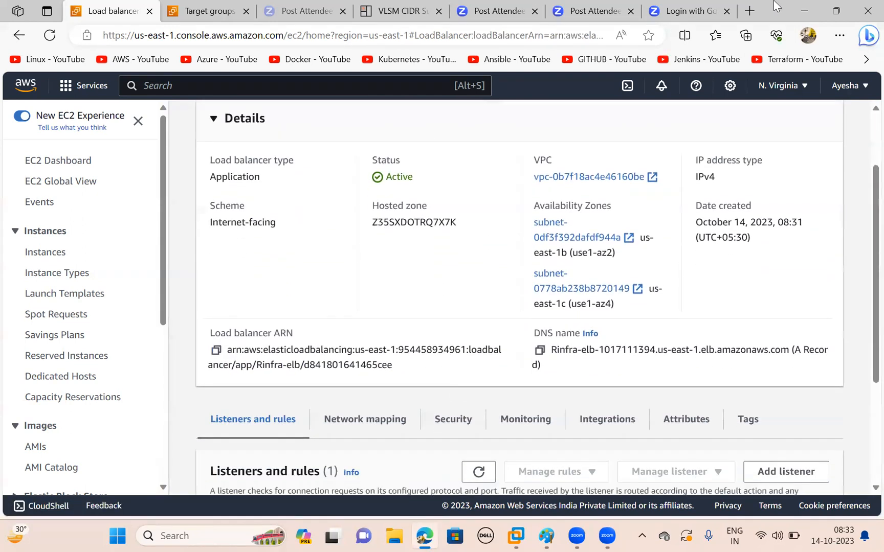
- Switch to Paint, draw a box about 82 × 148 px below public-server-zone-2 and connect it by a line to the web-server computer
left_click(804, 10)
left_click(345, 65)
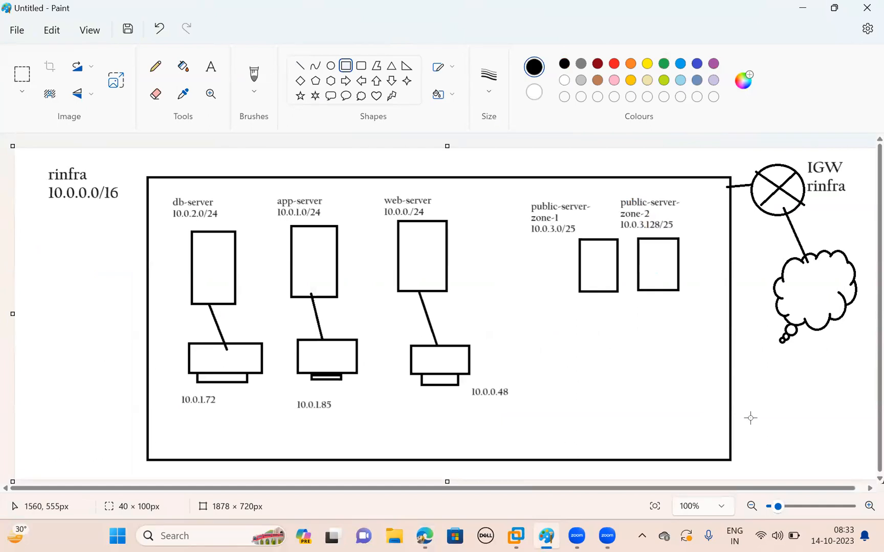
left_click_drag(628, 322, 668, 392)
left_click(299, 66)
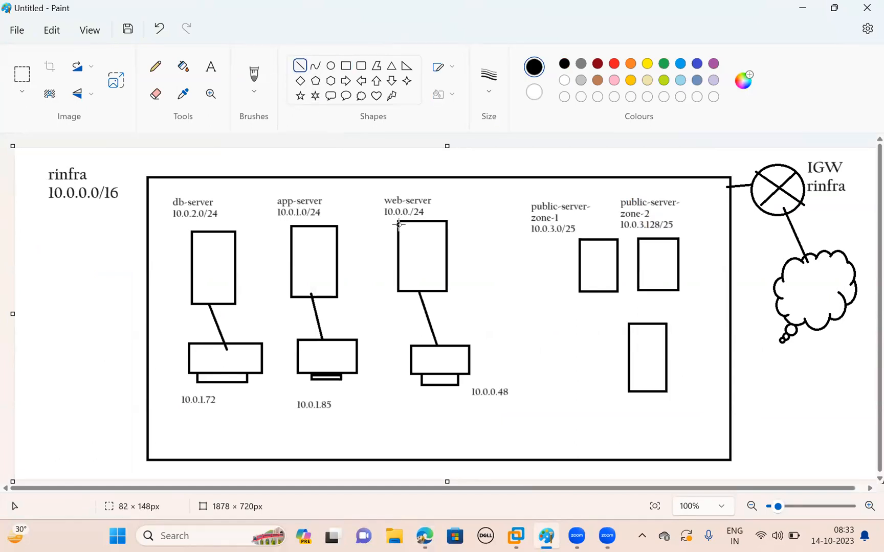
left_click_drag(469, 354, 628, 363)
- Draw lines connecting the public-server-zone-1 and public-server-zone-2 boxes to the top edge of the new load balancer box
left_click(211, 66)
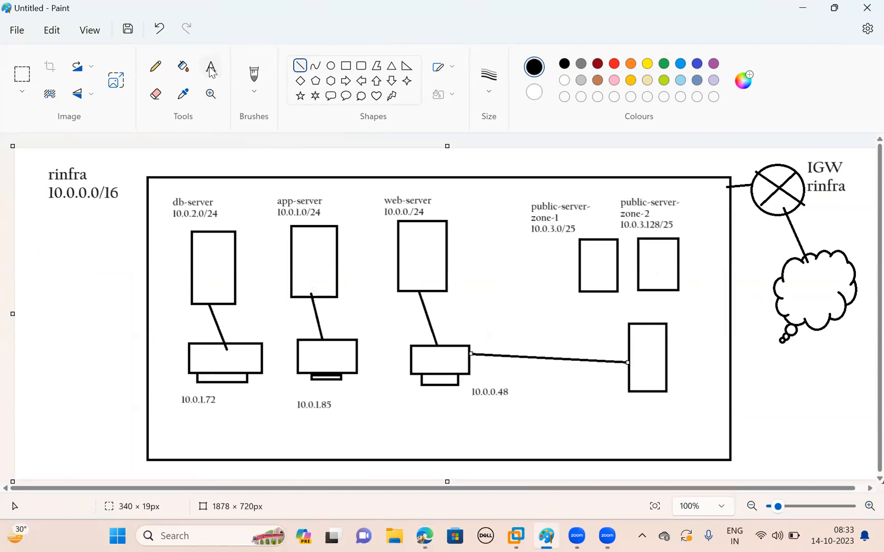
left_click(300, 66)
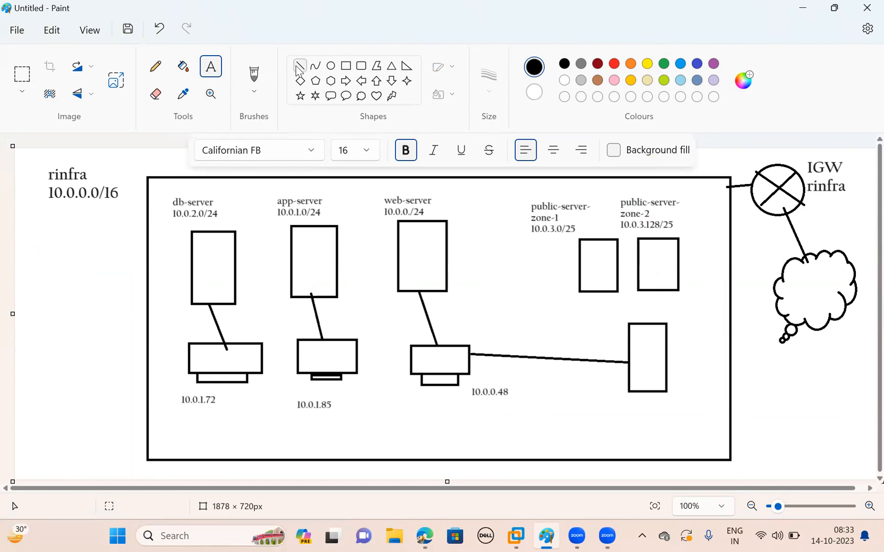
left_click_drag(601, 291, 645, 323)
left_click_drag(665, 288, 648, 324)
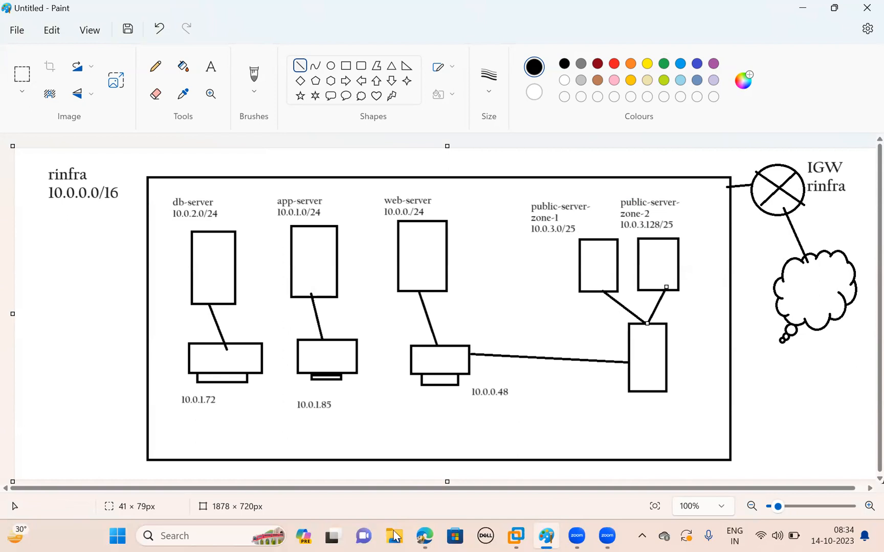
- Switch back to the browser, review the load balancer's listener and copy the DNS name of Rinfra-elb
mouse_move(395, 535)
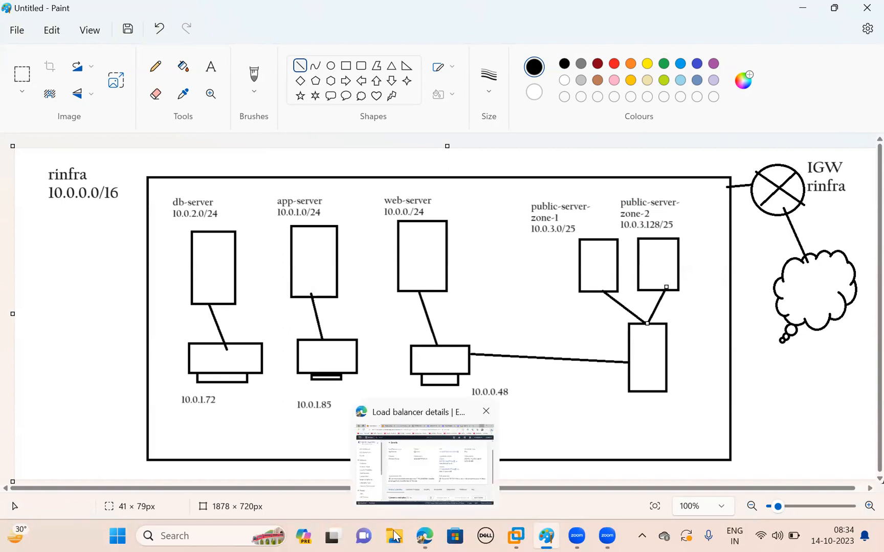
left_click(425, 460)
scroll(355, 377, "down", 3)
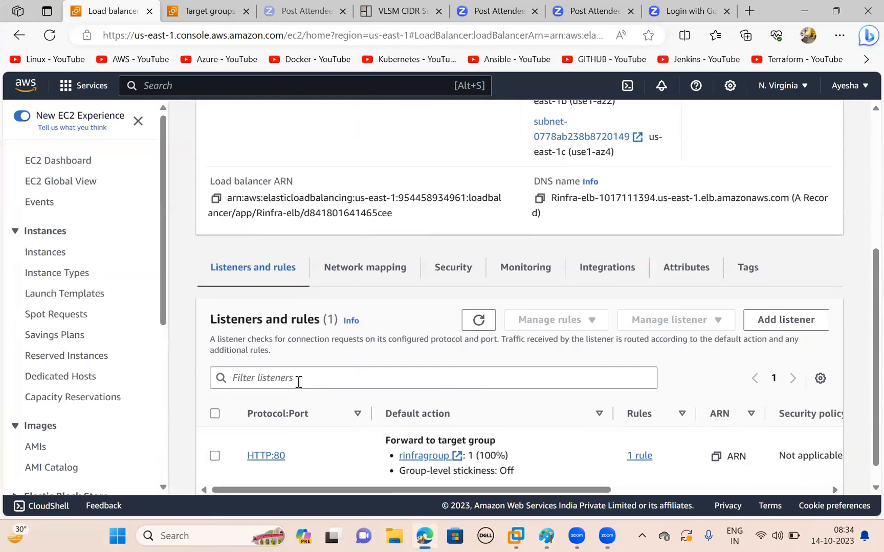
scroll(294, 409, "up", 3)
scroll(292, 418, "down", 4)
scroll(367, 253, "up", 1)
scroll(328, 364, "up", 3)
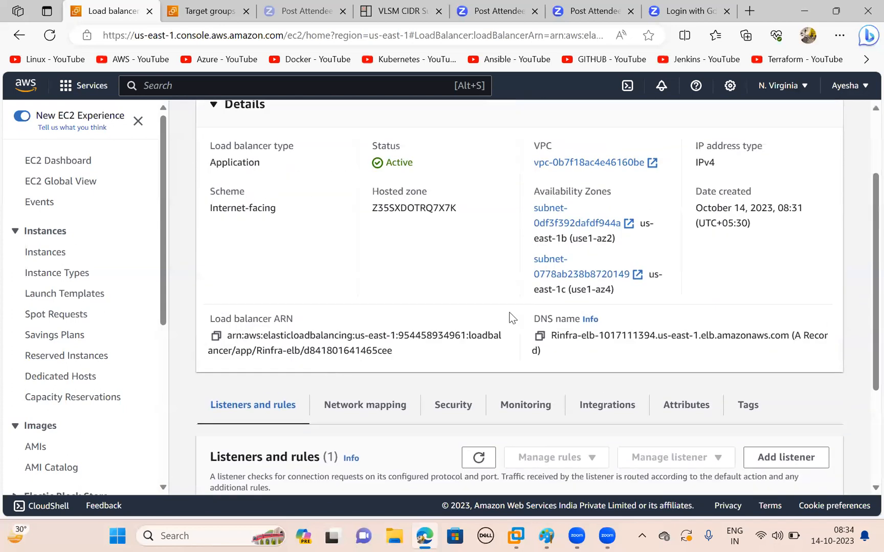
left_click(541, 338)
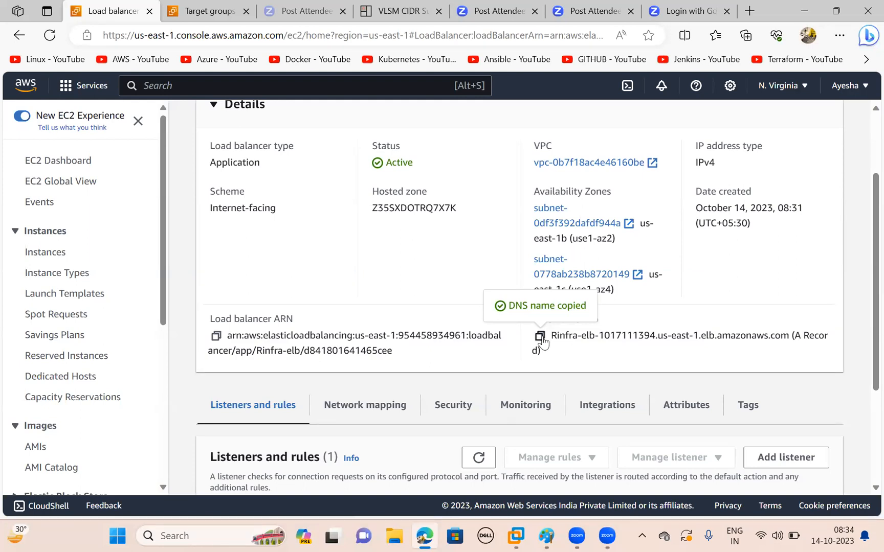
key("super+r")
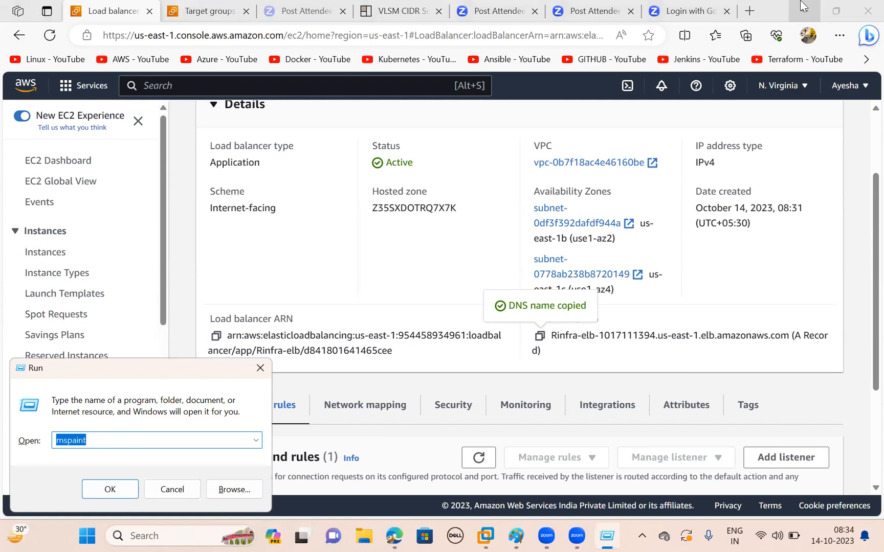
left_click(804, 9)
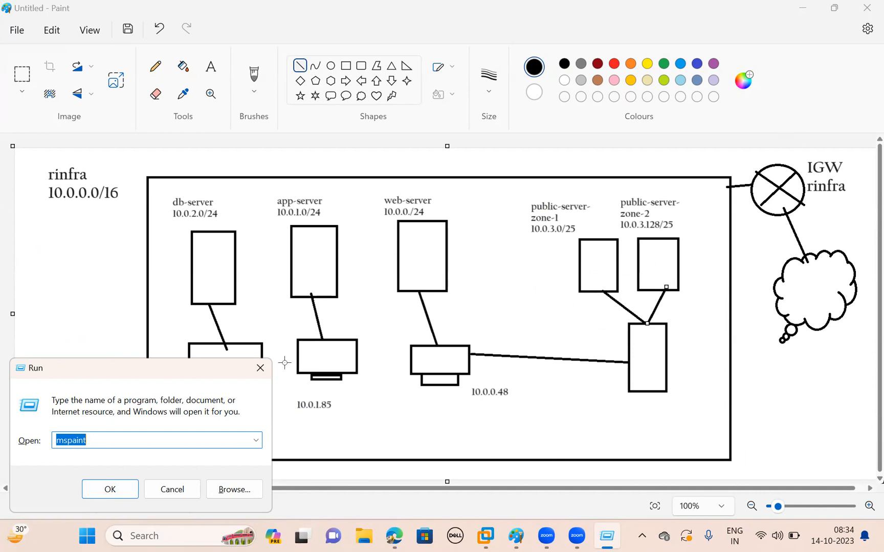
left_click(261, 368)
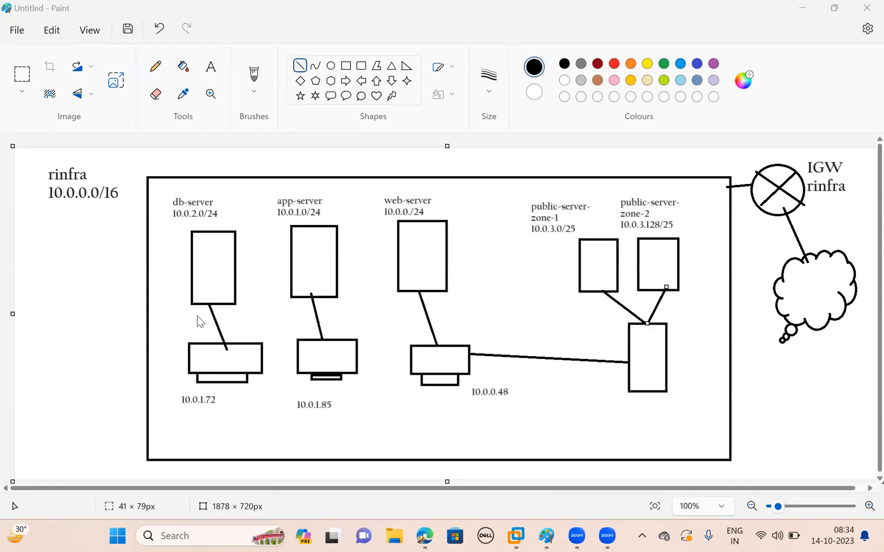
key("alt+Tab")
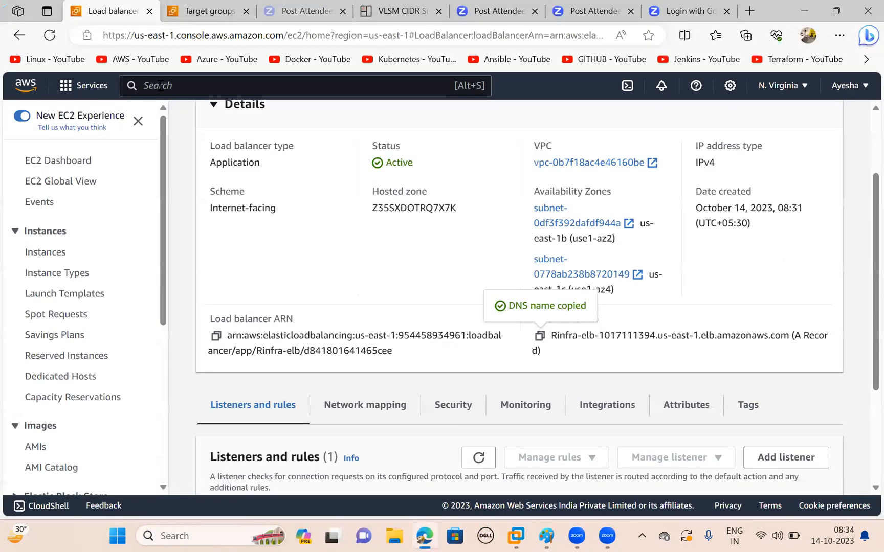
- Search the console for vpc, open the VPC service's route tables and start creating a new one
left_click(205, 84)
type("vpc")
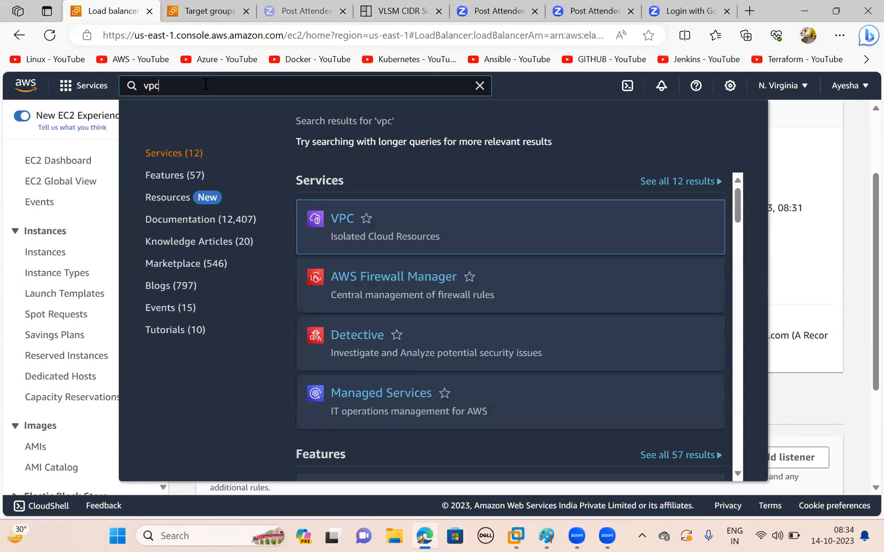
left_click(493, 235)
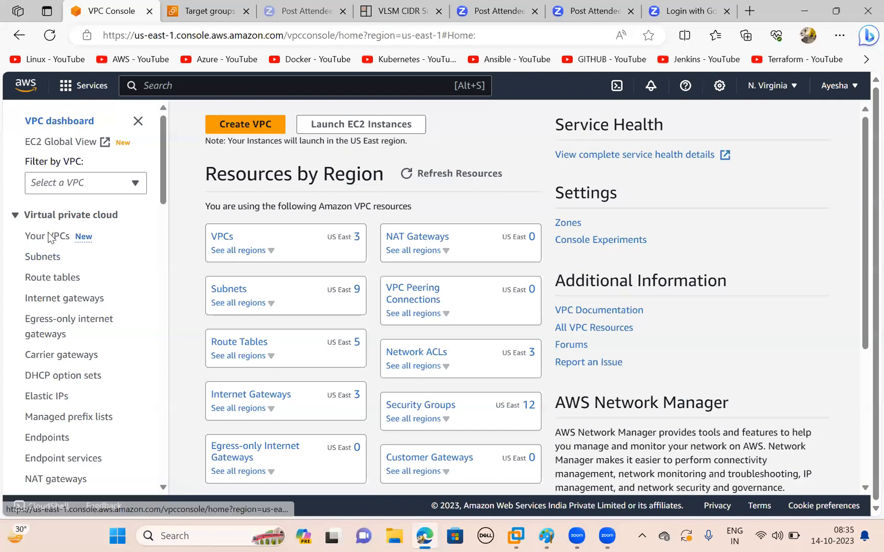
left_click(46, 280)
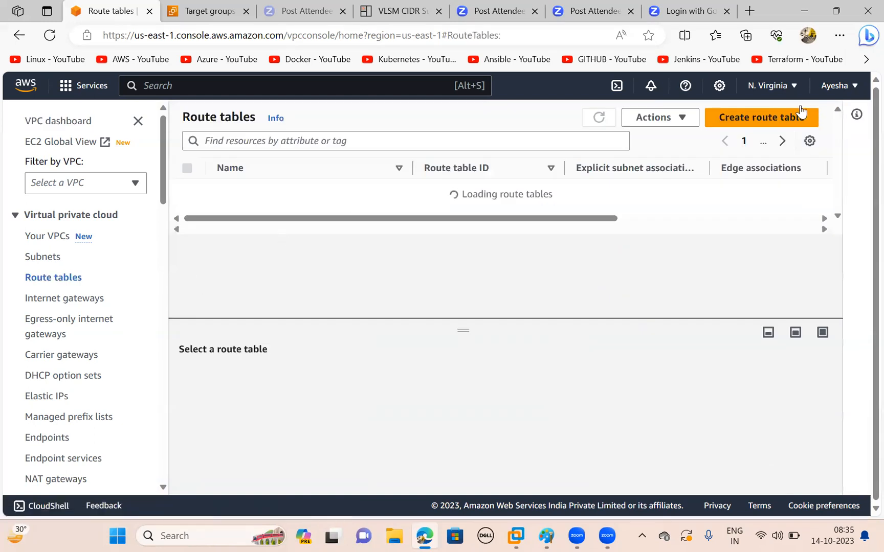
left_click(800, 115)
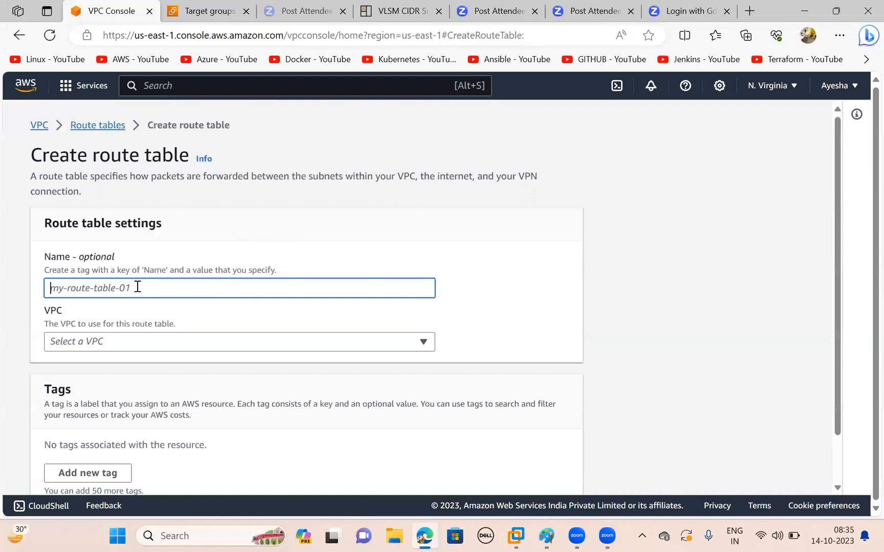
- Name the new route table rinfra-public-rt and assign it to the rinfra VPC
type("rinfra")
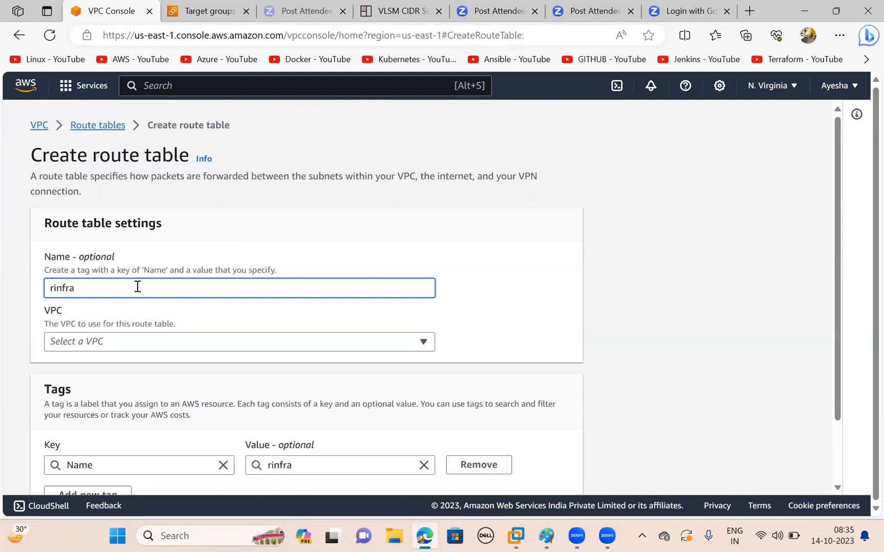
type("-public-rt")
scroll(137, 287, "down", 1)
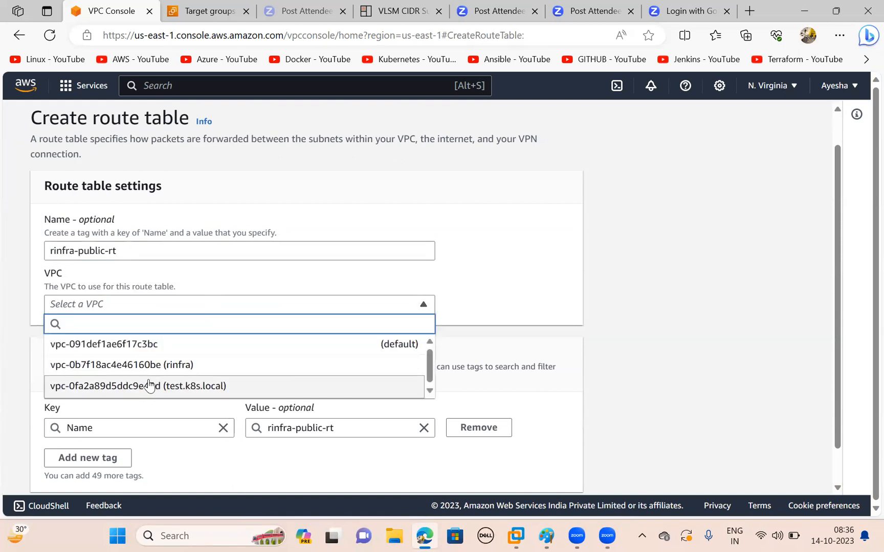
left_click(163, 365)
scroll(282, 358, "down", 1)
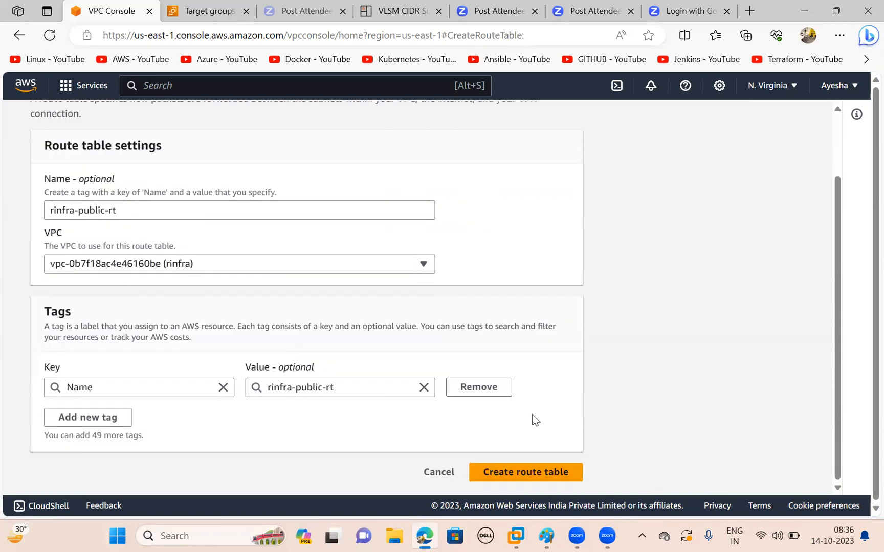
- Create the route table and save its subnet associations with public-server-zone-1 and public-server-zone-2
left_click(546, 474)
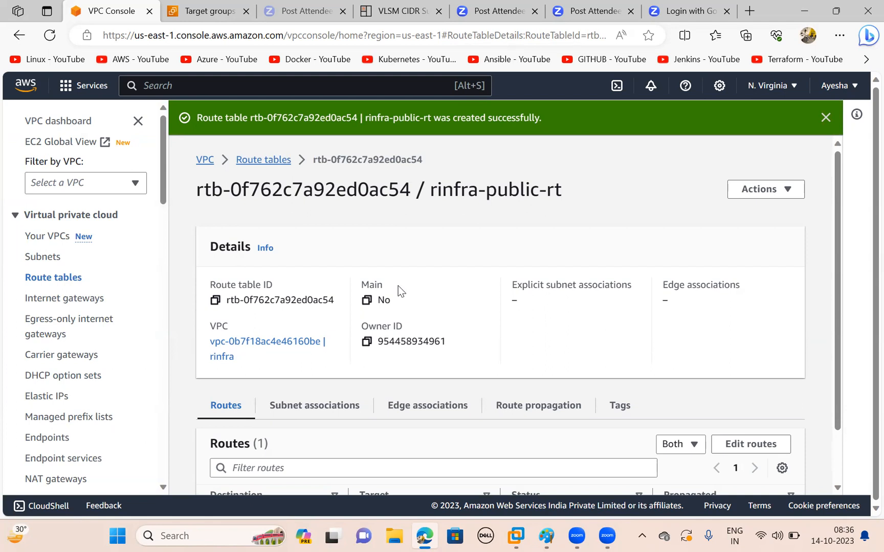
scroll(399, 290, "down", 2)
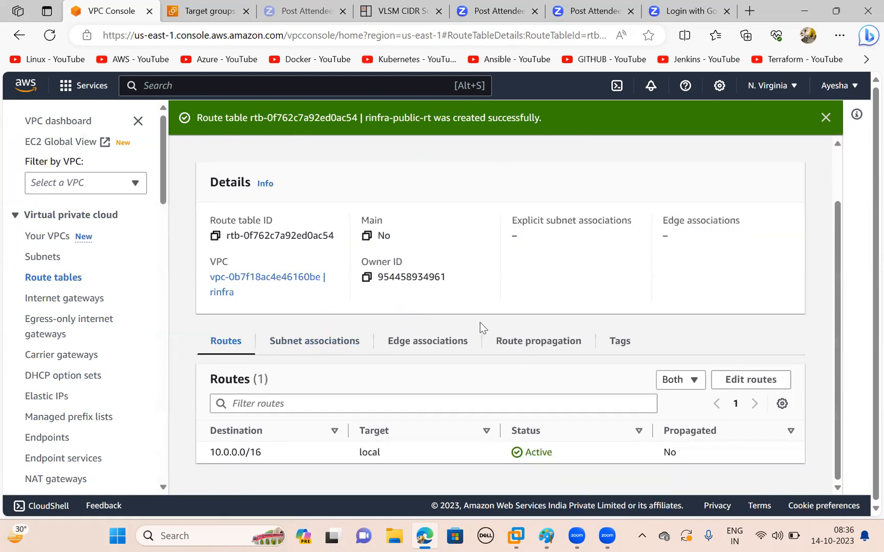
left_click(288, 344)
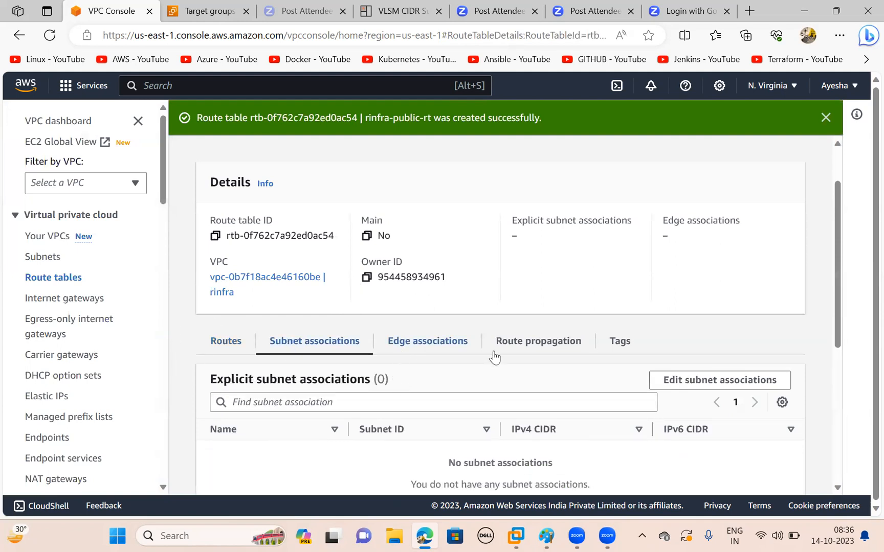
left_click(698, 380)
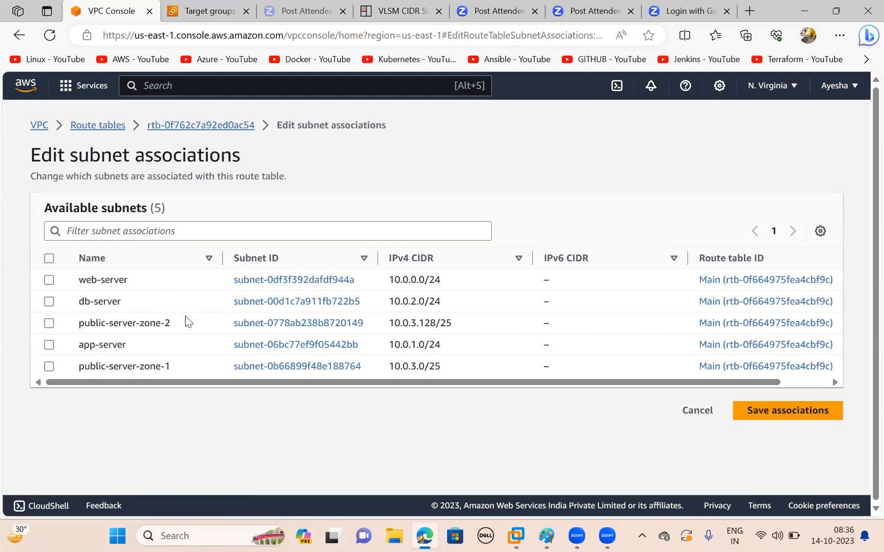
left_click(49, 366)
left_click(49, 323)
scroll(451, 371, "down", 1)
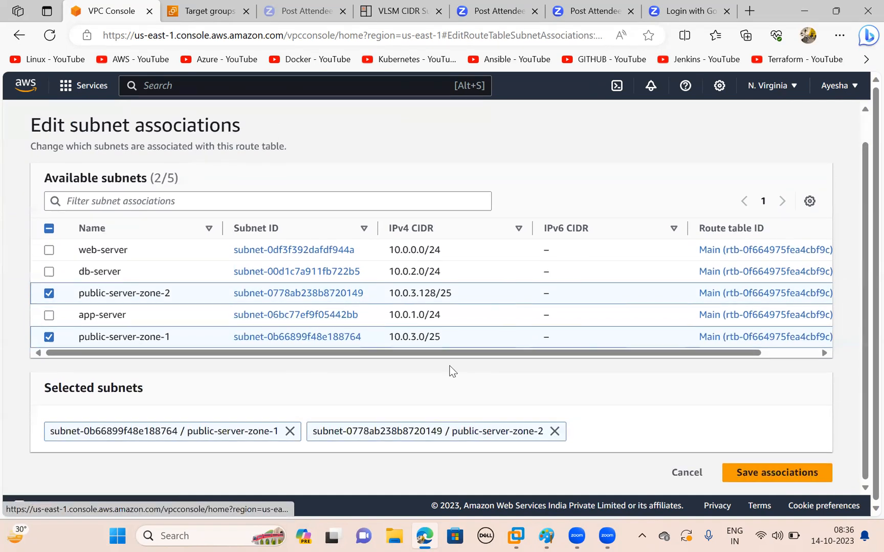
left_click(777, 472)
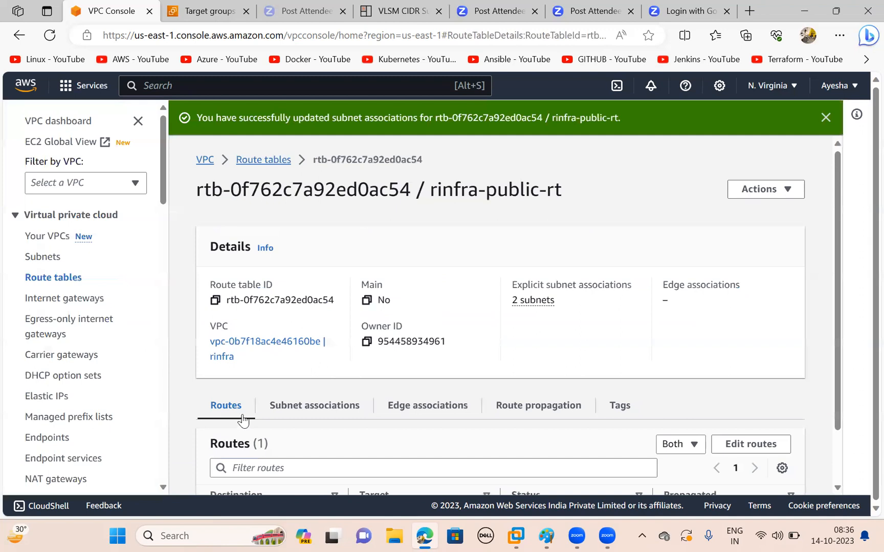
- Edit the table's routes, adding destination 0.0.0.0/0 with the Internet Gateway igw-034053af8178505b1 (rinfra-igw) as target
scroll(529, 412, "down", 1)
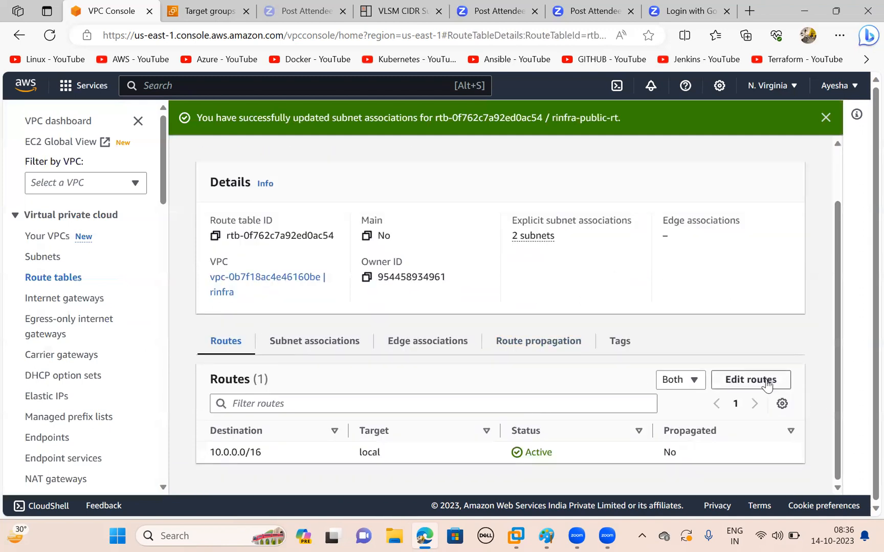
left_click(740, 382)
left_click(86, 309)
left_click(127, 306)
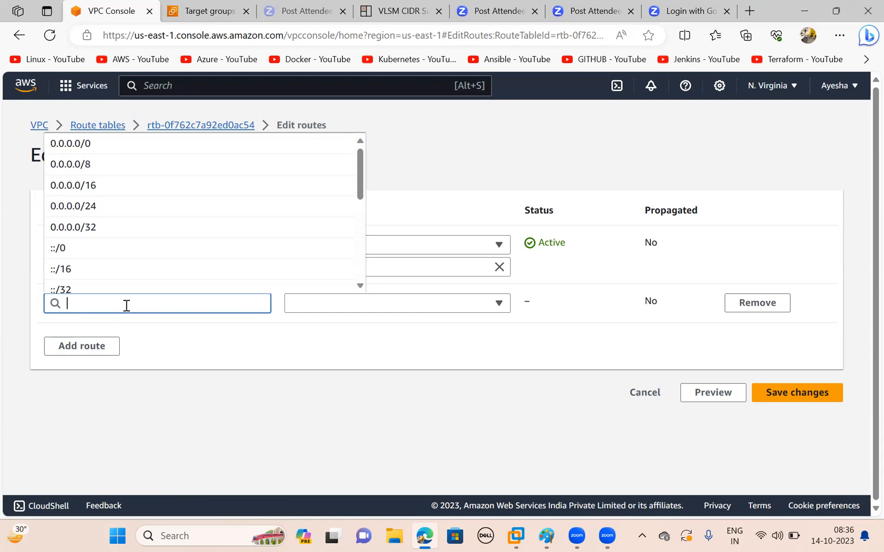
type("0.0.0.0")
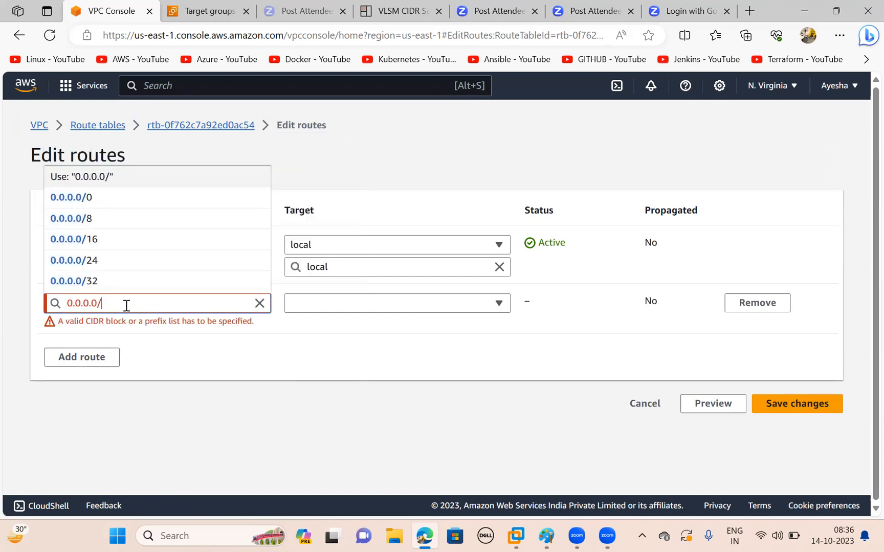
type("/0")
left_click(330, 340)
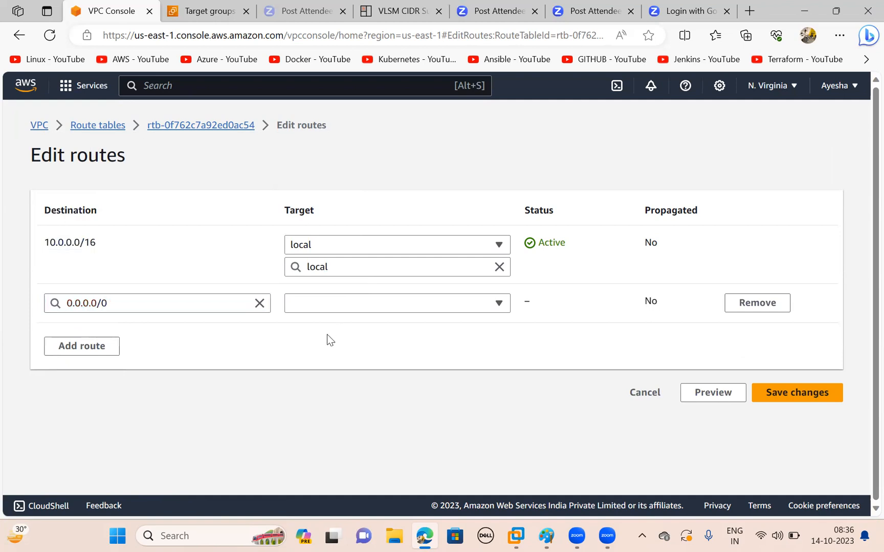
left_click(328, 306)
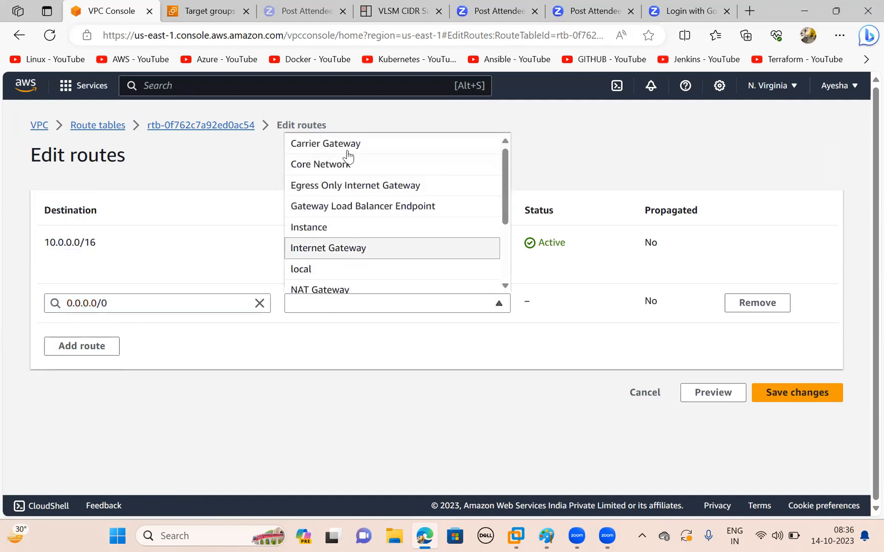
scroll(352, 249, "down", 1)
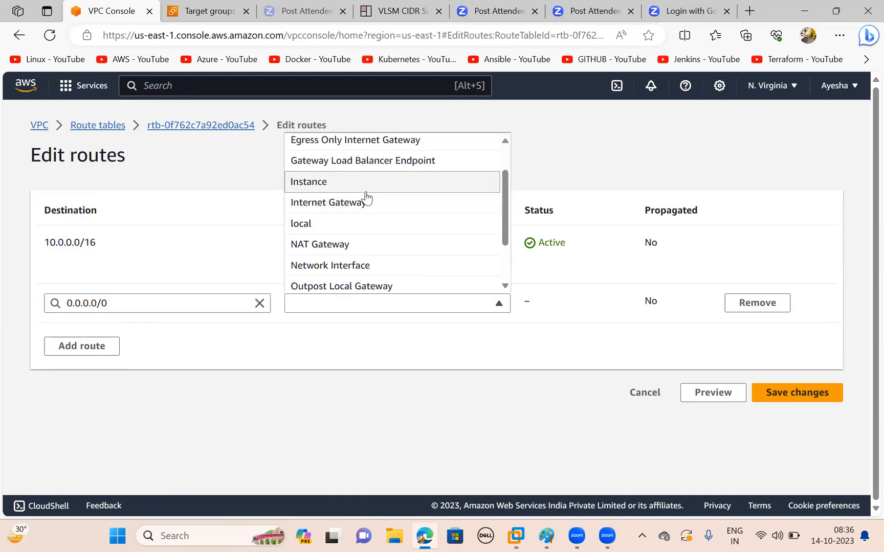
left_click(362, 207)
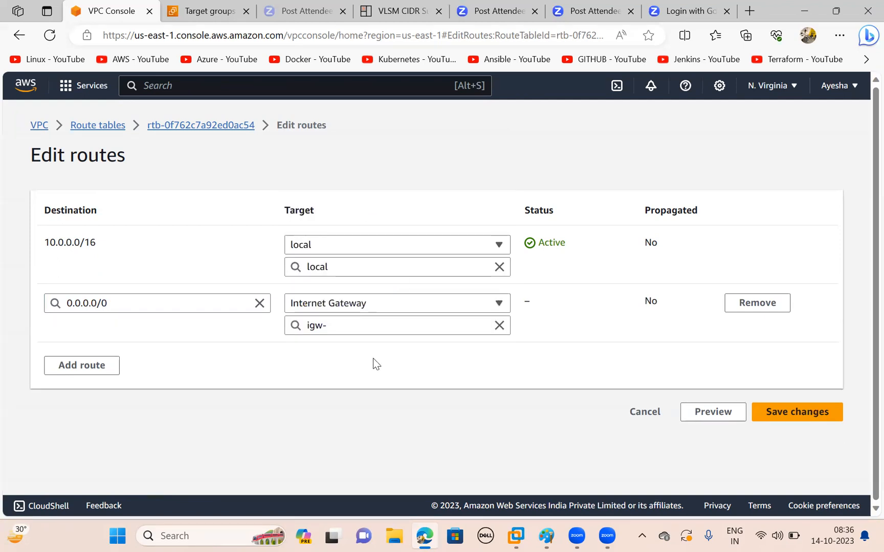
left_click(319, 325)
left_click(348, 372)
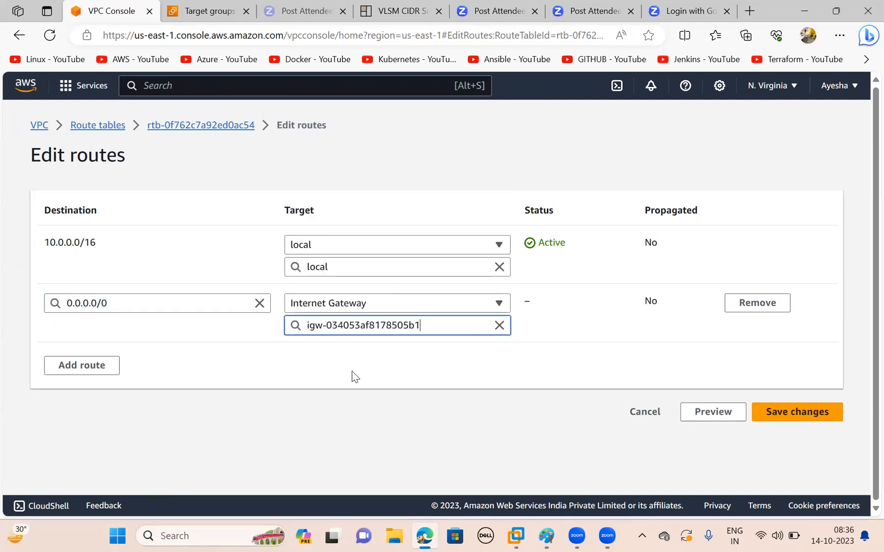
- Add a second route for ::/0 to the Internet Gateway igw-034053af8178505b1 (rinfra-igw) and save the route changes
left_click(83, 367)
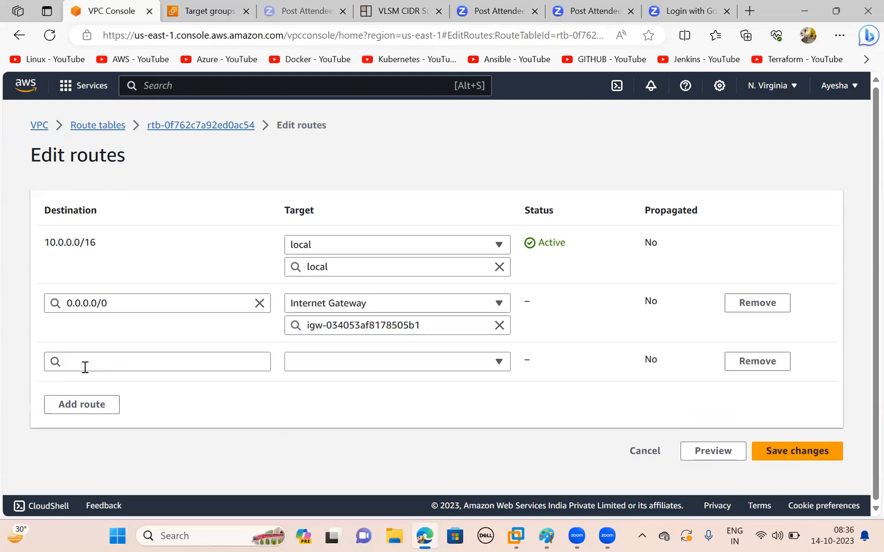
left_click(116, 369)
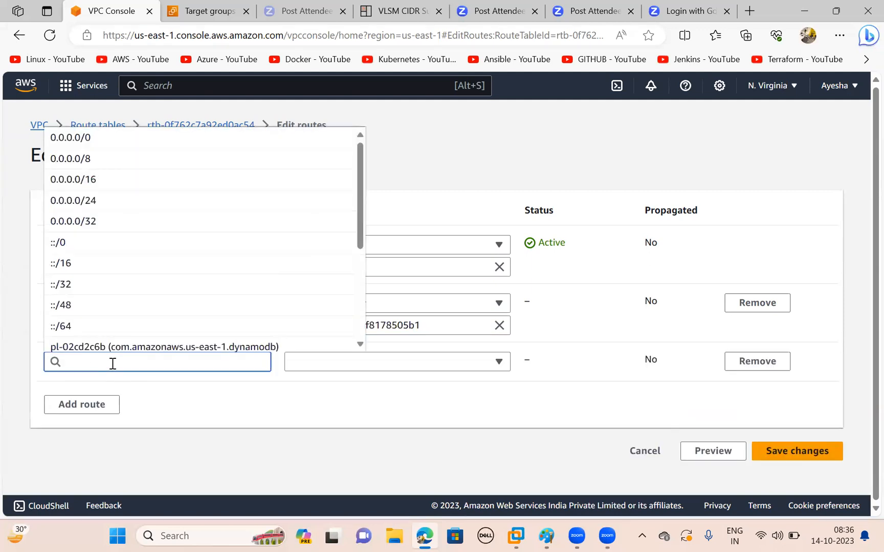
type("::/0")
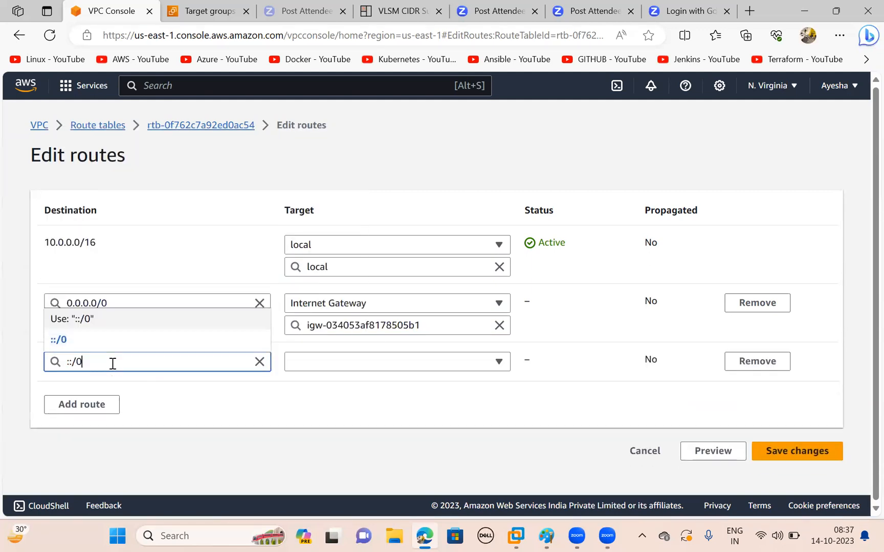
left_click(263, 404)
left_click(477, 362)
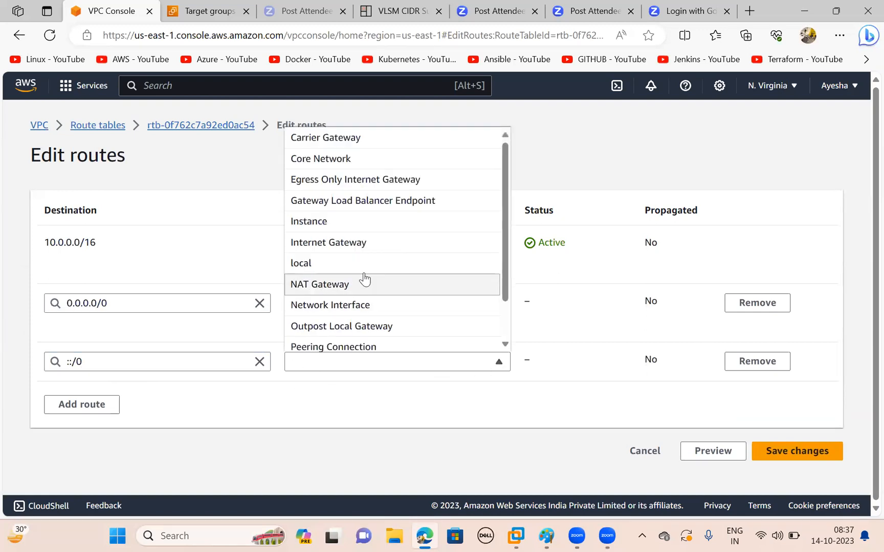
left_click(349, 242)
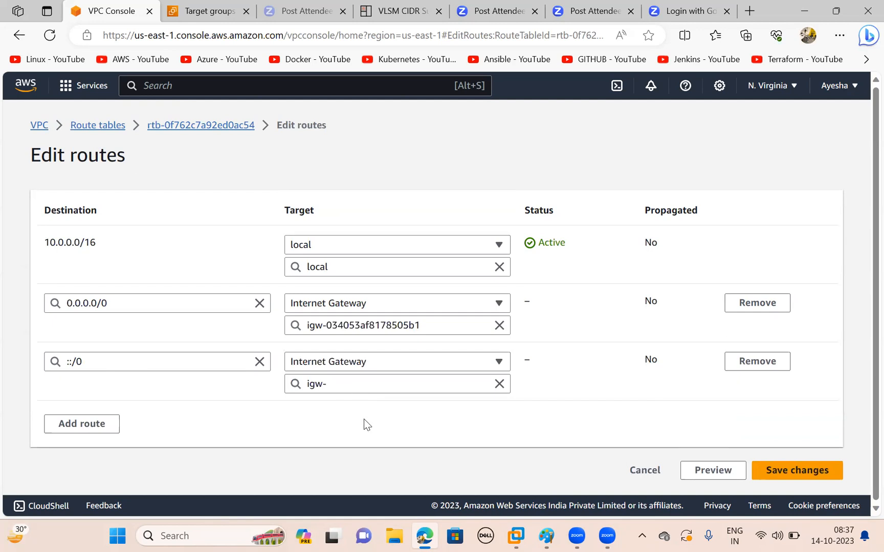
left_click(350, 384)
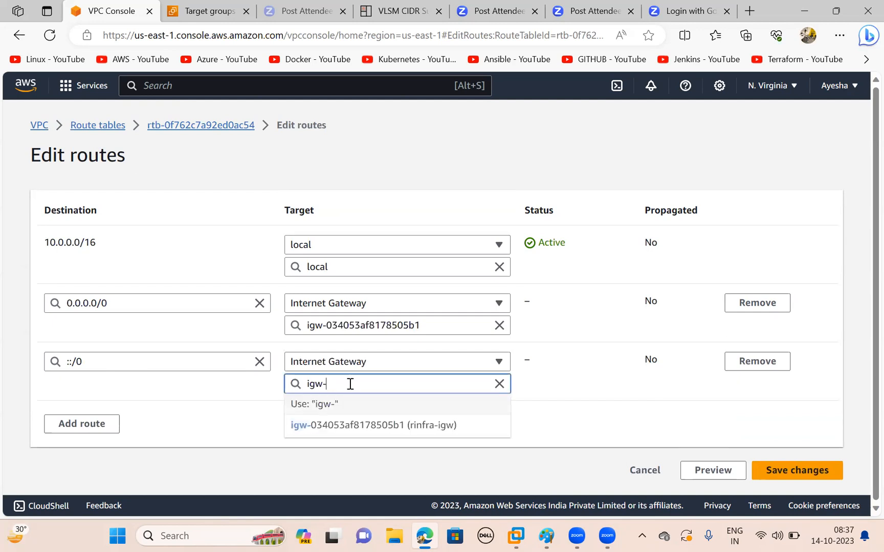
left_click(364, 425)
left_click(804, 470)
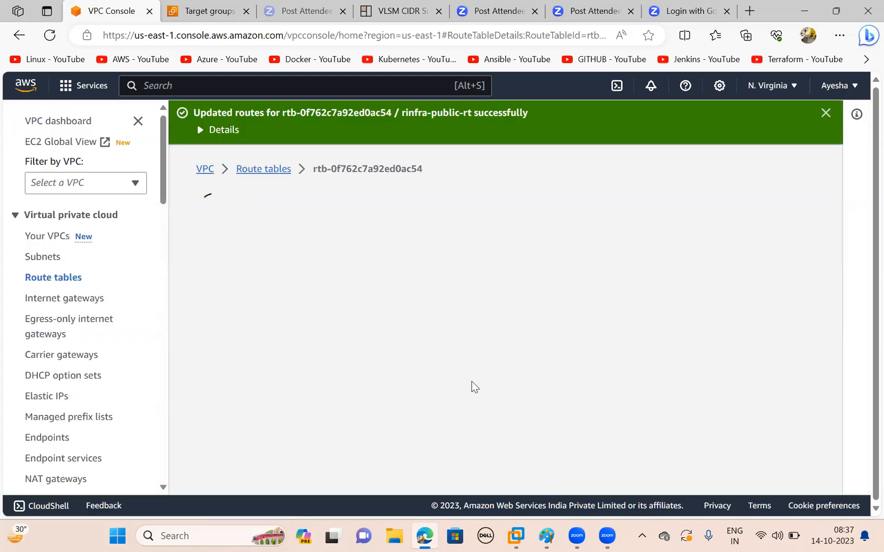
scroll(515, 369, "down", 2)
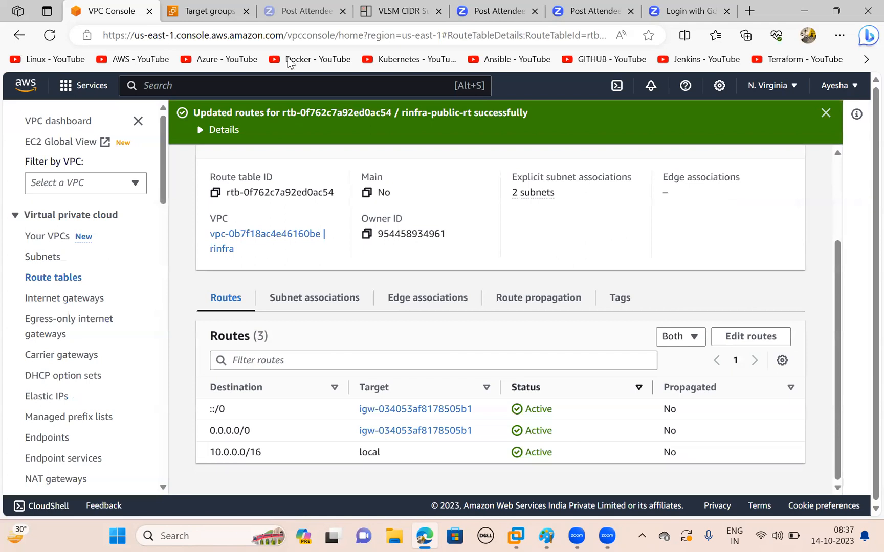
- Switch to Paint, draw a flat rectangle just below the load balancer box and label it public-rt inside
left_click(547, 536)
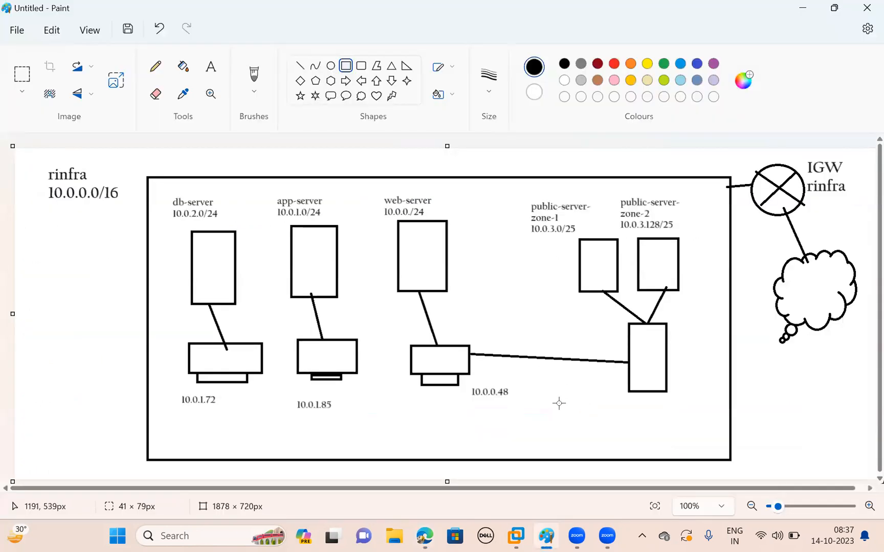
left_click_drag(558, 404, 651, 420)
left_click(211, 66)
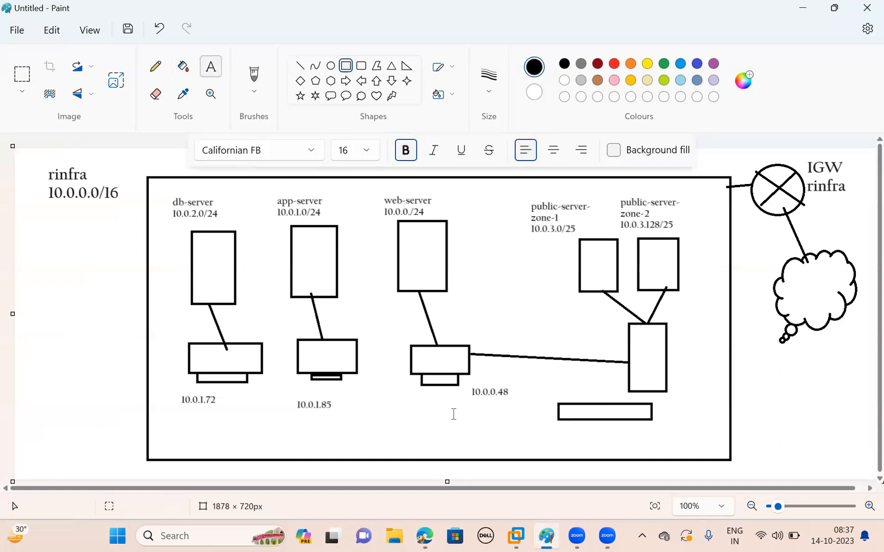
left_click_drag(562, 408, 645, 415)
type("pi")
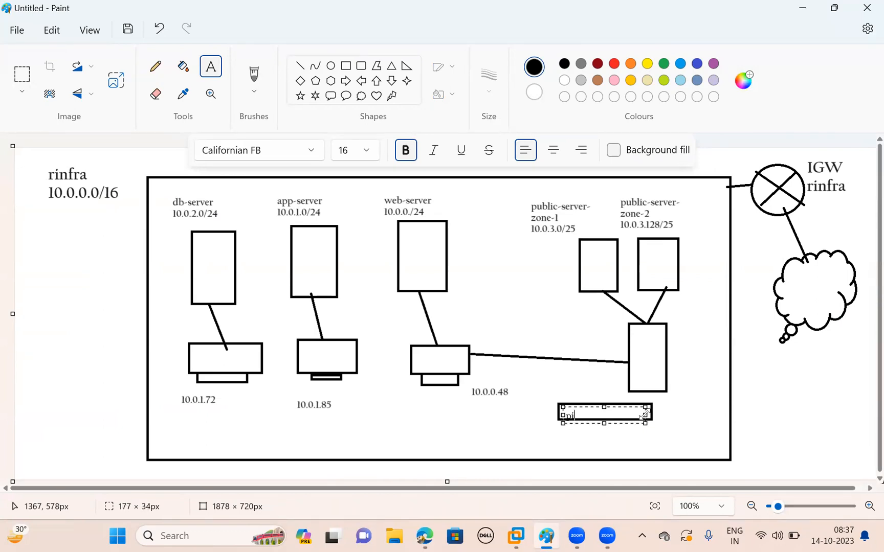
key("BackSpace")
key("BackSpace")
left_click_drag(604, 407, 604, 404)
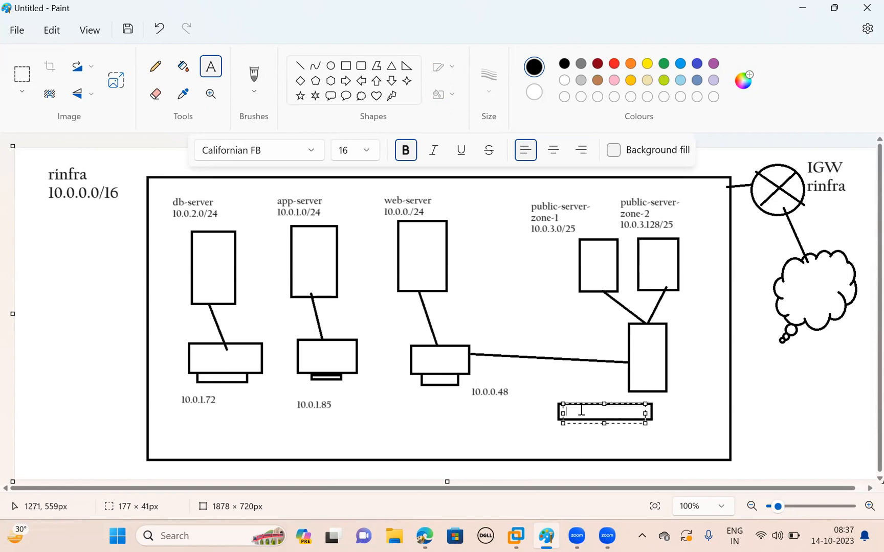
type("public-rt")
- Below the public-rt rectangle, add a text box about 423 by 60 px listing 10.0.3.0/25 and 10.0.3.128/25 on separate lines
left_click(499, 424)
left_click_drag(570, 449, 693, 451)
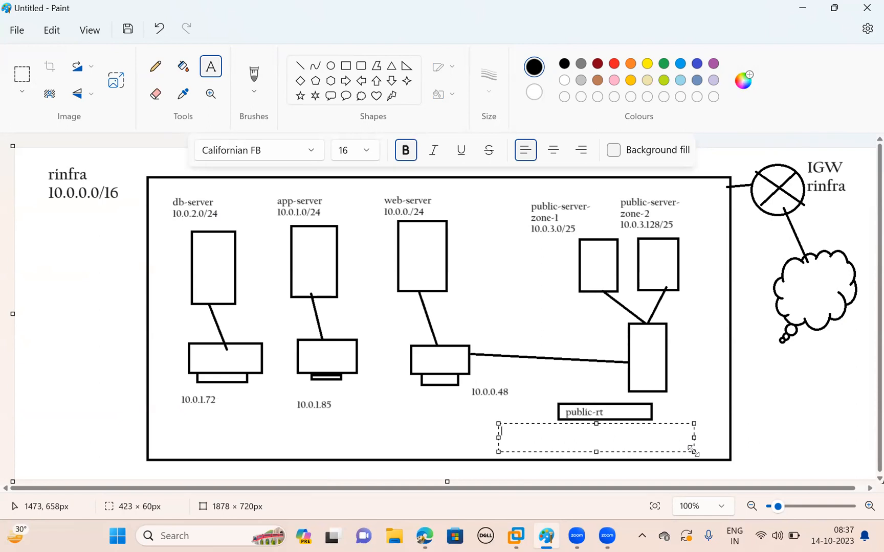
type("10.0")
type("0")
type(".3.12")
type("8/2")
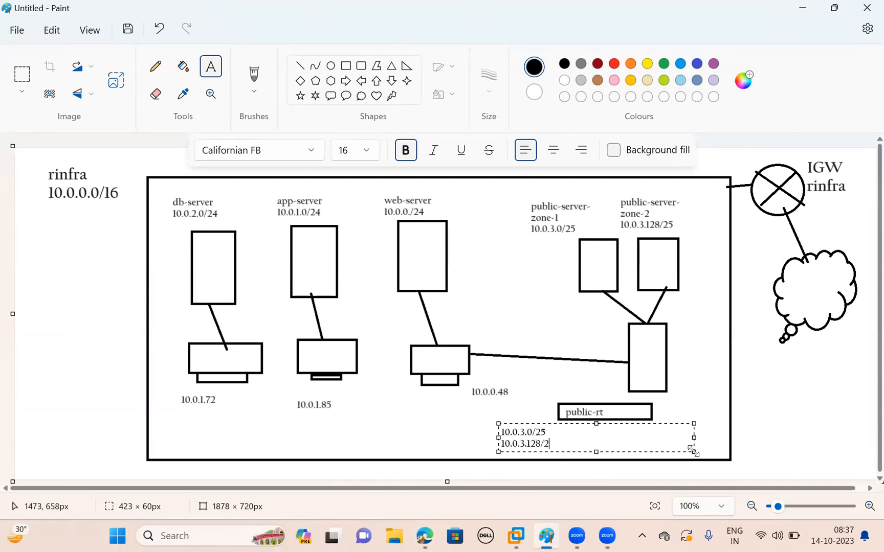
type("5    0")
- Append Rinfra-IGW and 0.0.0.0/0, ::0/0 after 10.0.3.128/25 on the second line and finish the text
key("BackSpace")
type("Rinfra-IGW   ")
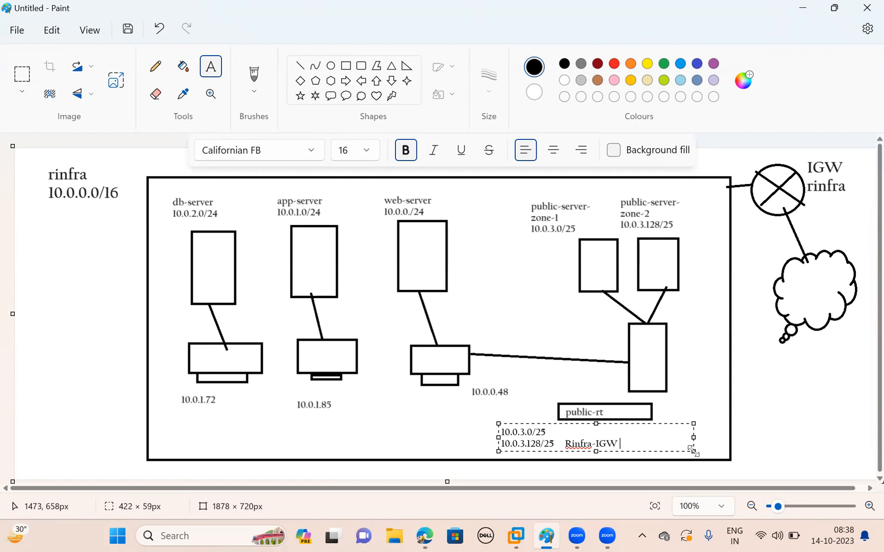
type("0.0.0.")
type("0/0, ::0/0")
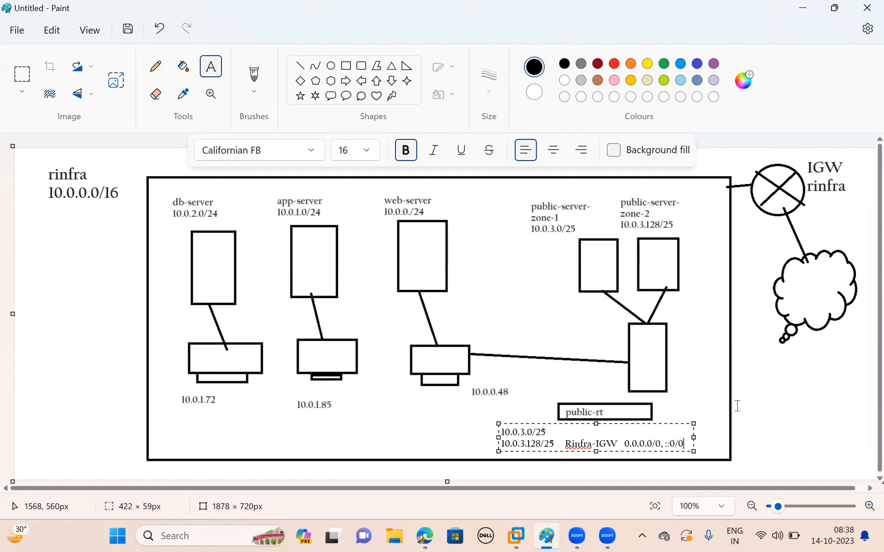
left_click(737, 405)
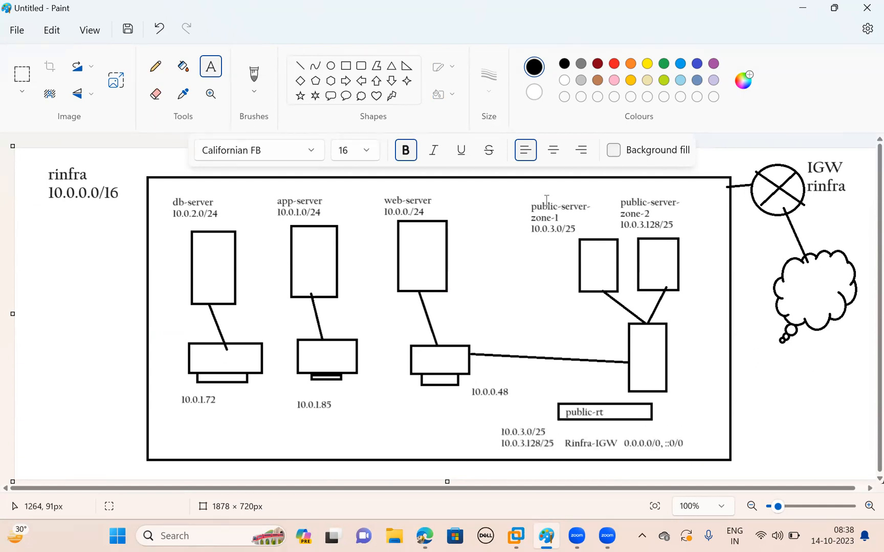